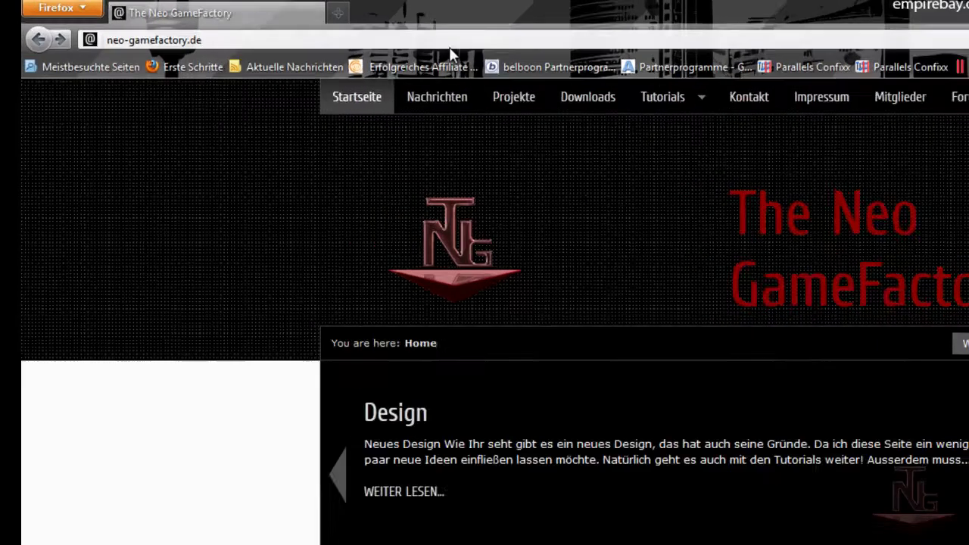
Go to udk.com in the address bar to load the Unreal Development Kit homepage
left_click(449, 45)
type("u")
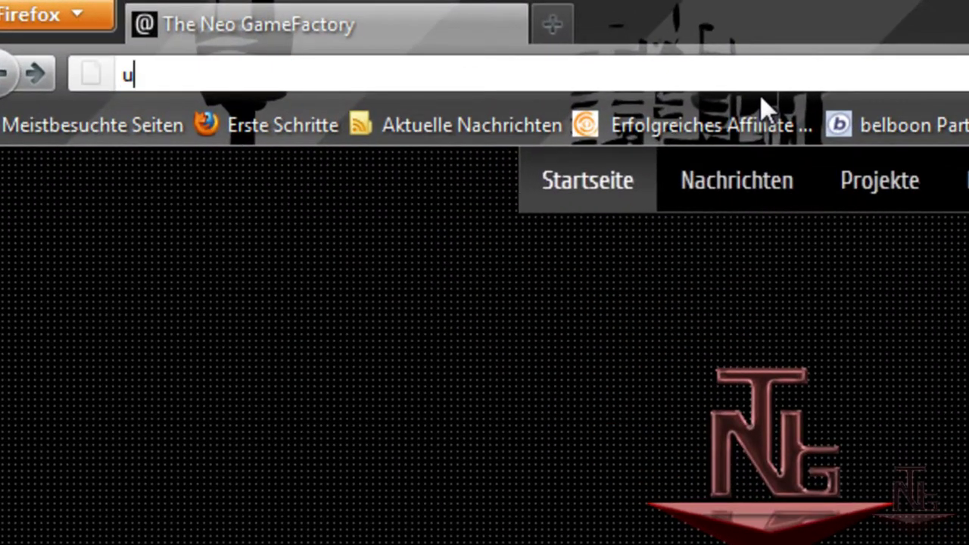
type("dk.com")
key("Return")
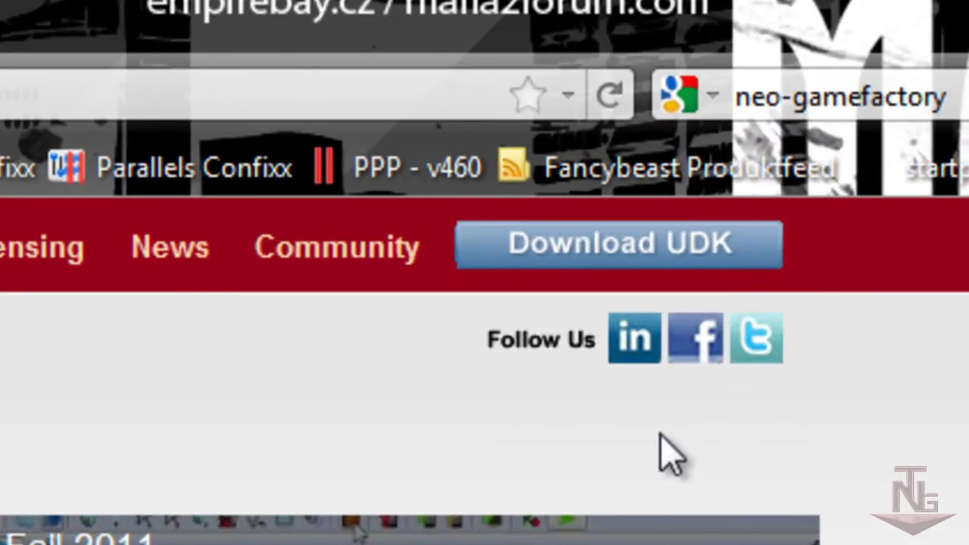
Open Download UDK and review the September 2011 UDK Beta (1.5 GB) and previous versions
left_click(606, 255)
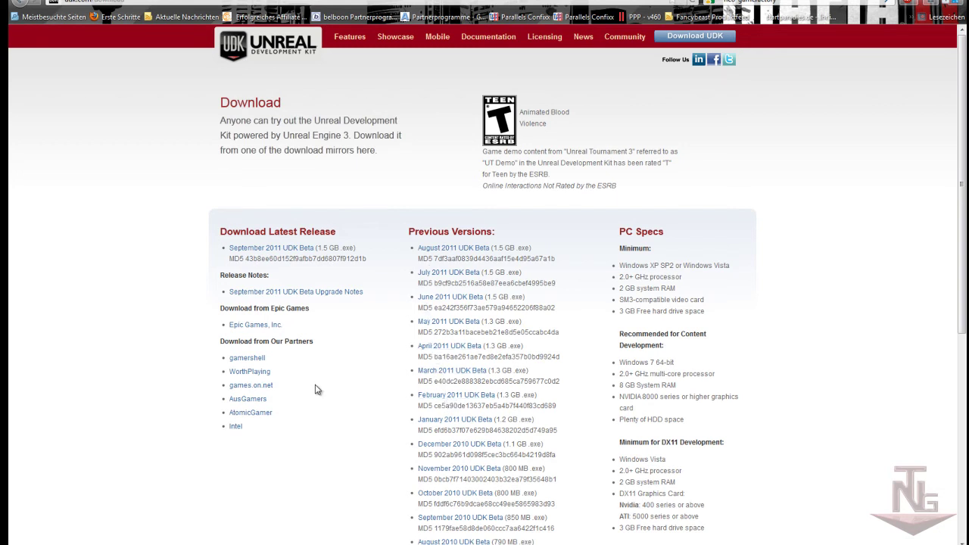
scroll(317, 389, "down", 5)
scroll(317, 389, "up", 5)
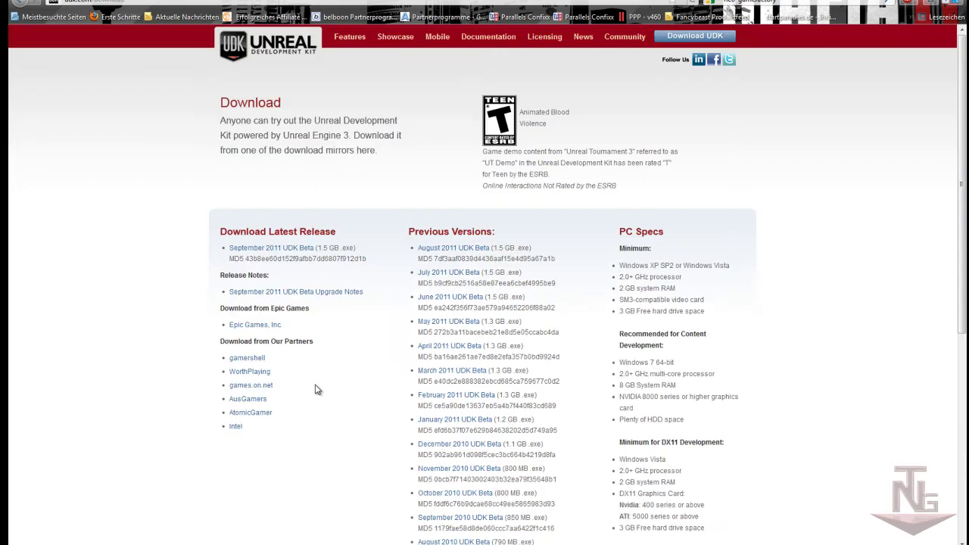
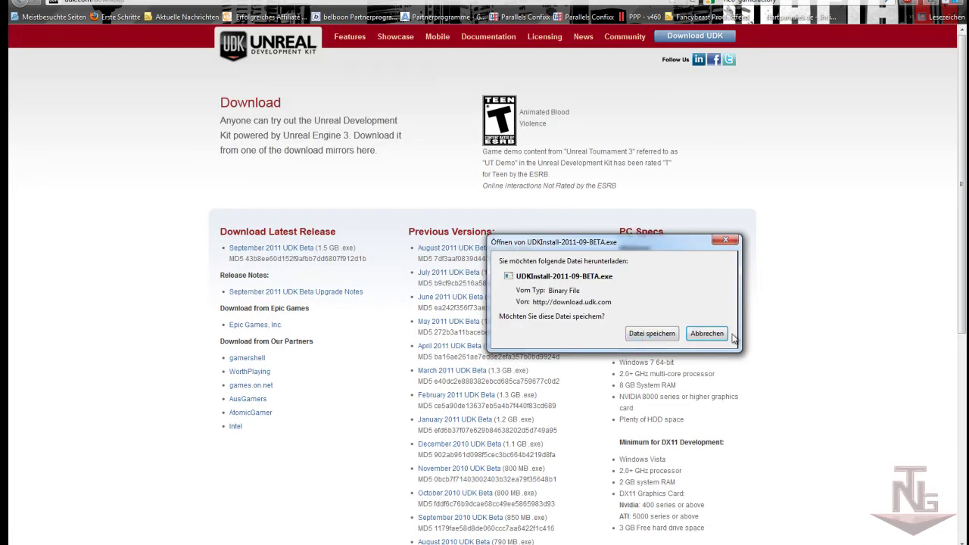
Cancel the save prompt for UDKInstall-2011-09-BETA.exe without downloading the file
left_click(709, 333)
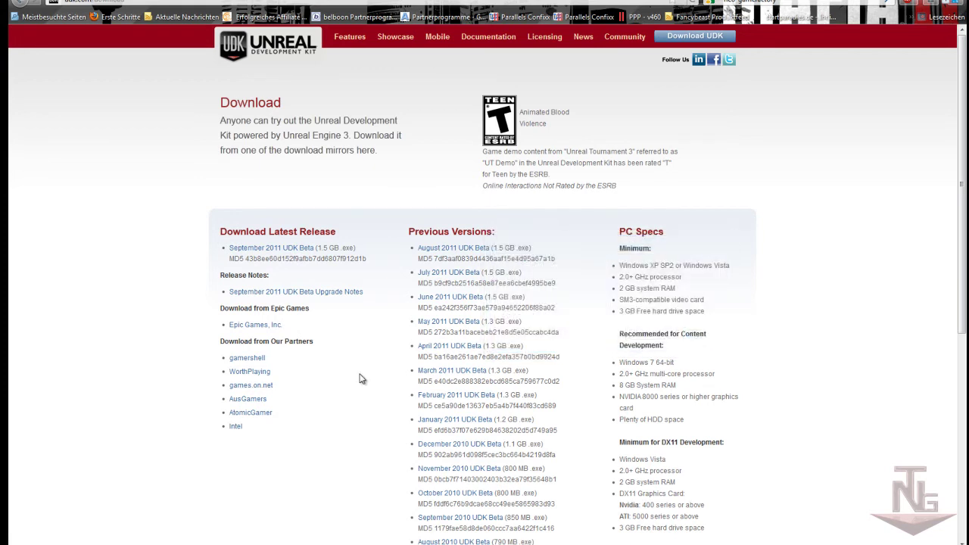
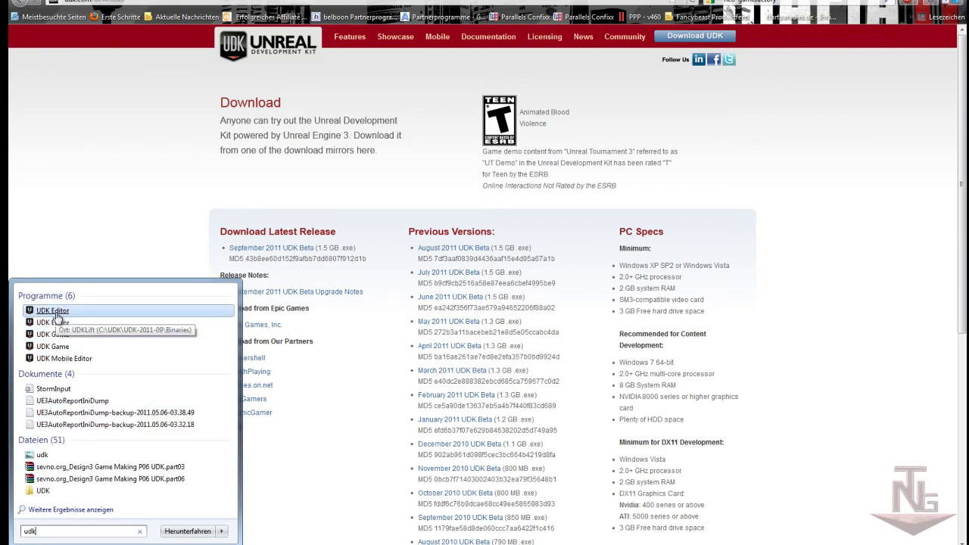
Launch UDK Editor from the Programme results of the Start menu search for 'udk'
left_click(56, 312)
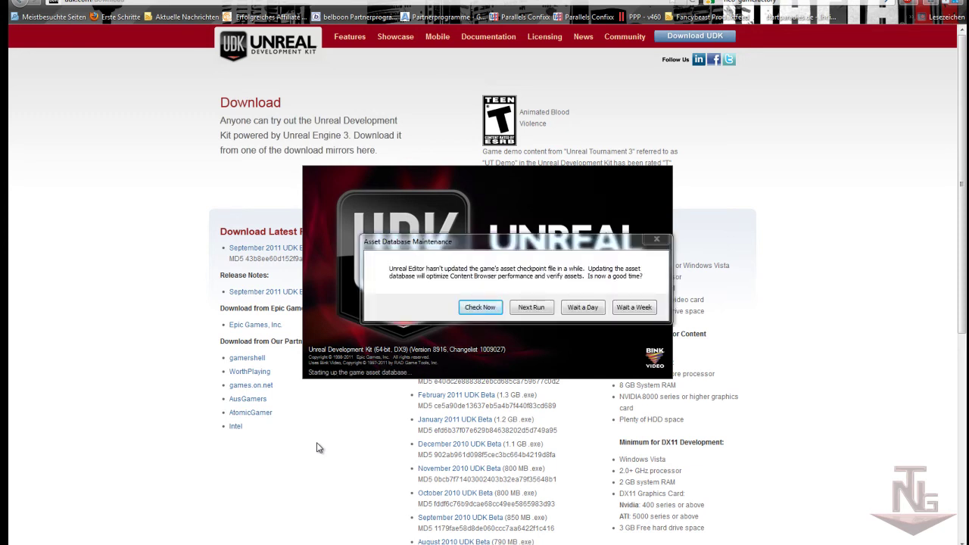
Choose Next Run in Asset Database Maintenance so the editor loads to Welcome to UDK
left_click(536, 310)
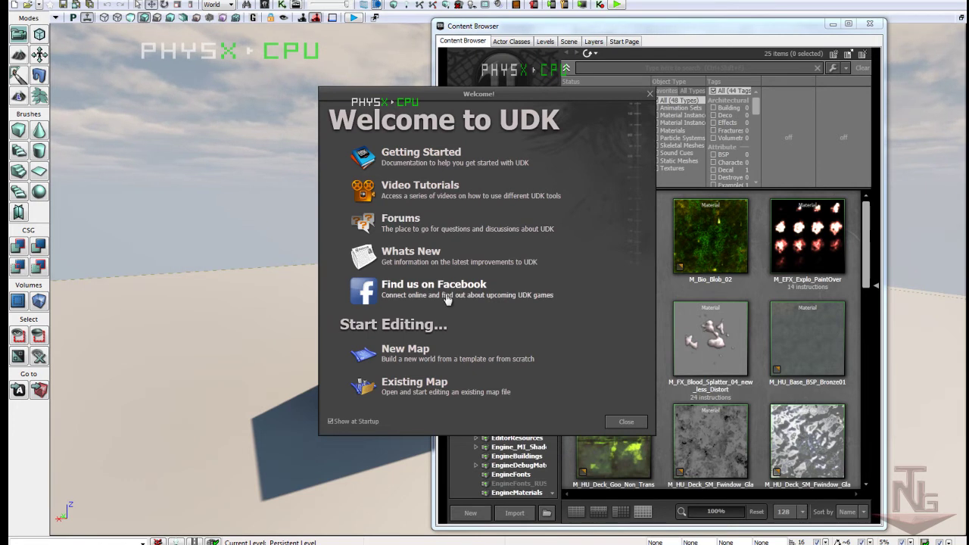
Browse the Unreal Engine 3 video tutorials and highlight the User Interface tutorial entry
left_click(406, 198)
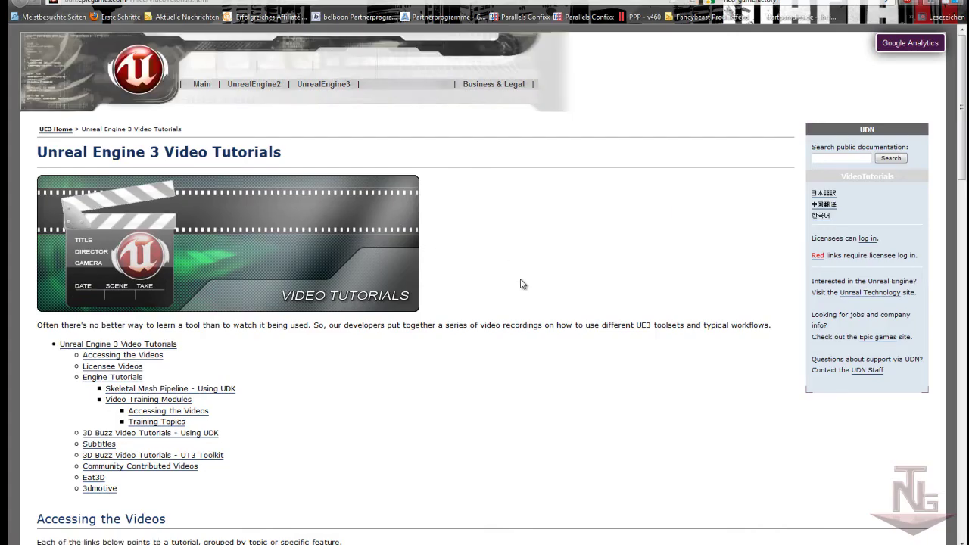
scroll(521, 284, "down", 7)
scroll(521, 284, "down", 3)
scroll(521, 284, "down", 3)
scroll(520, 284, "down", 5)
scroll(521, 284, "down", 4)
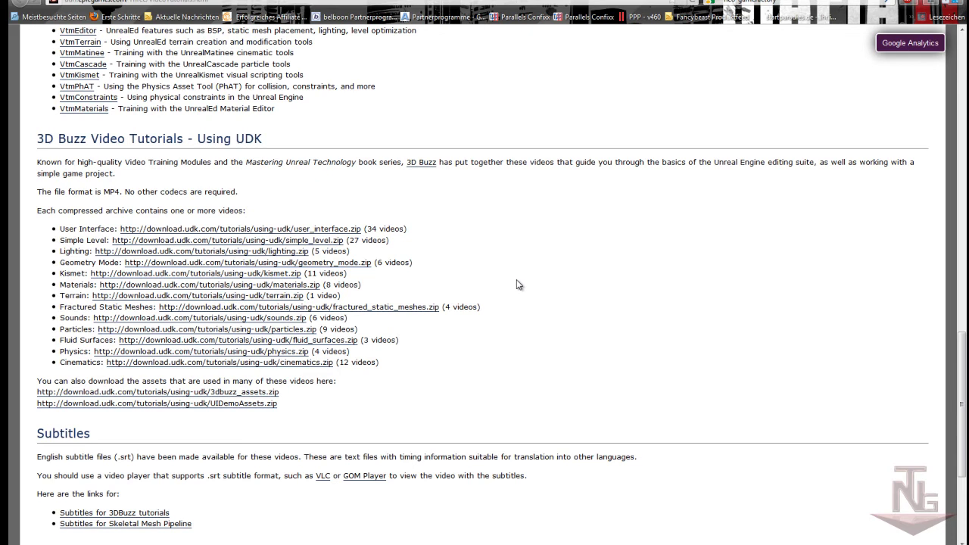
left_click_drag(60, 229, 97, 230)
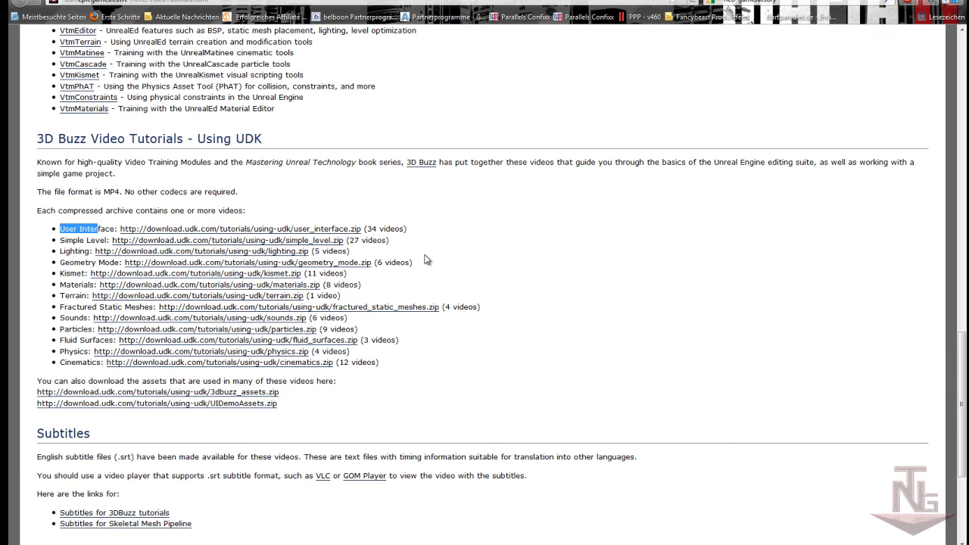
Return to the UDK Download page listing the September 2011 UDK Beta
scroll(562, 277, "up", 7)
scroll(497, 234, "up", 6)
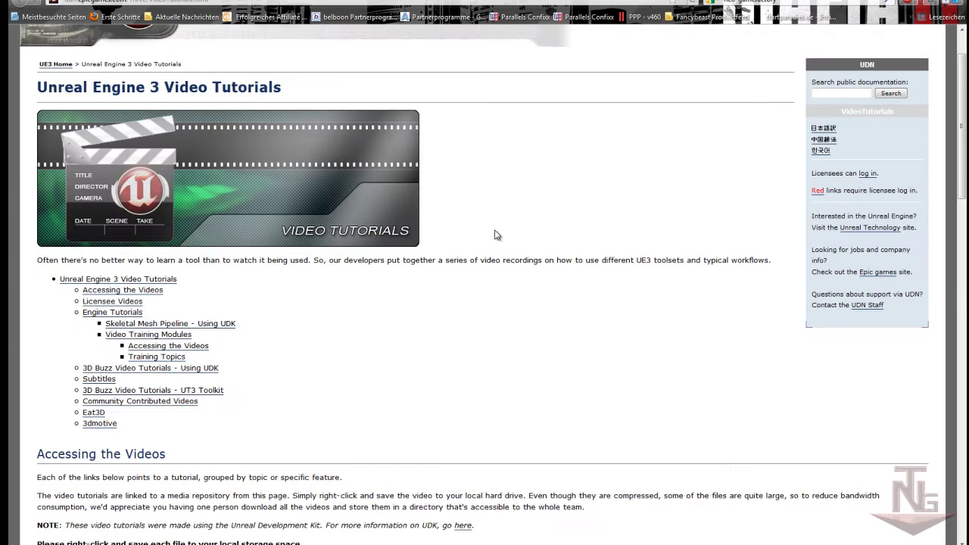
left_click(353, 1)
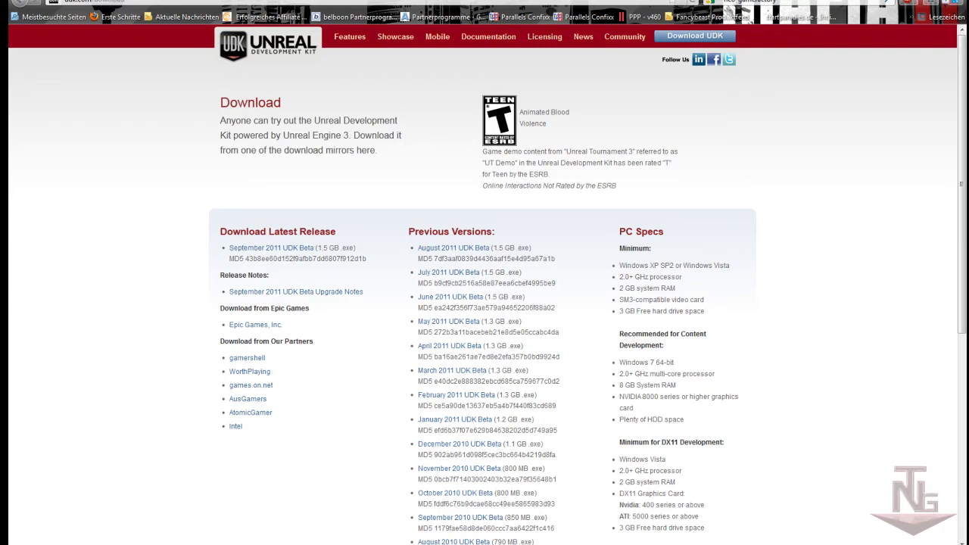
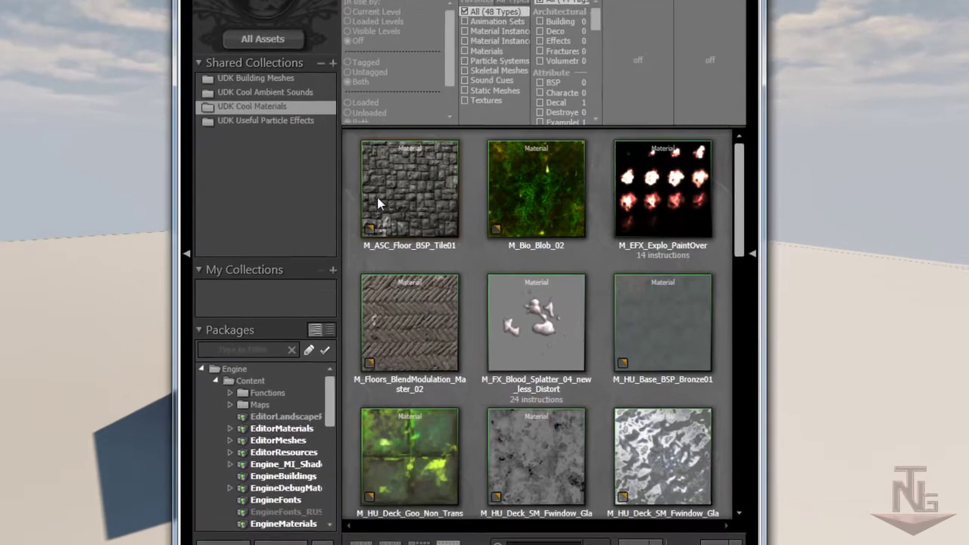
Open the UDK Cool Ambient Sounds collection and load Portal_Loop01, mono_water02 and thundersoft06
mouse_move(484, 242)
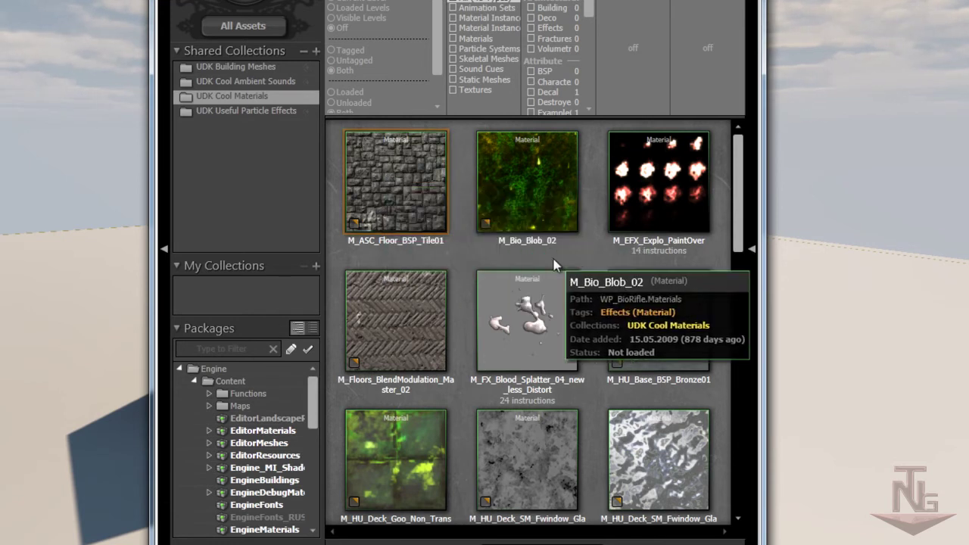
scroll(532, 313, "down", 5)
scroll(536, 298, "down", 5)
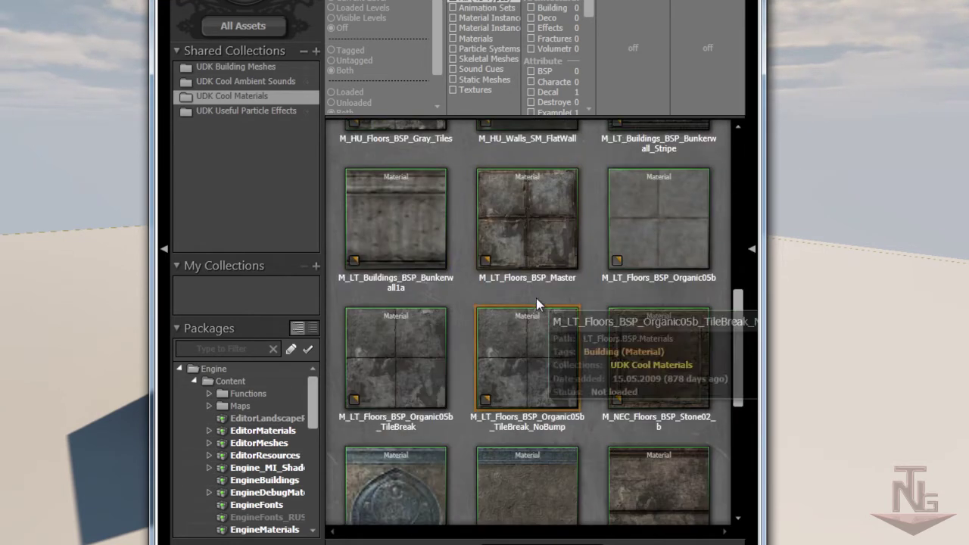
left_click(268, 81)
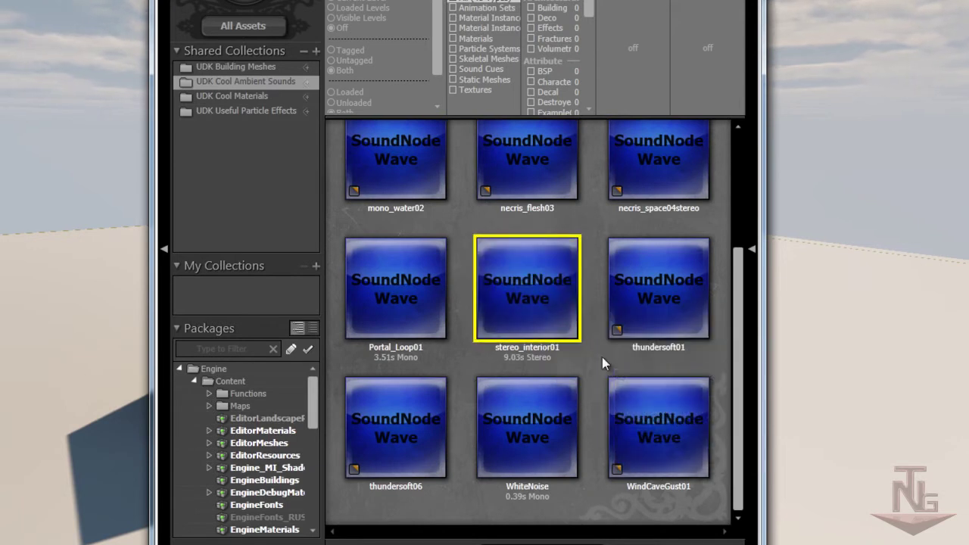
left_click(399, 308)
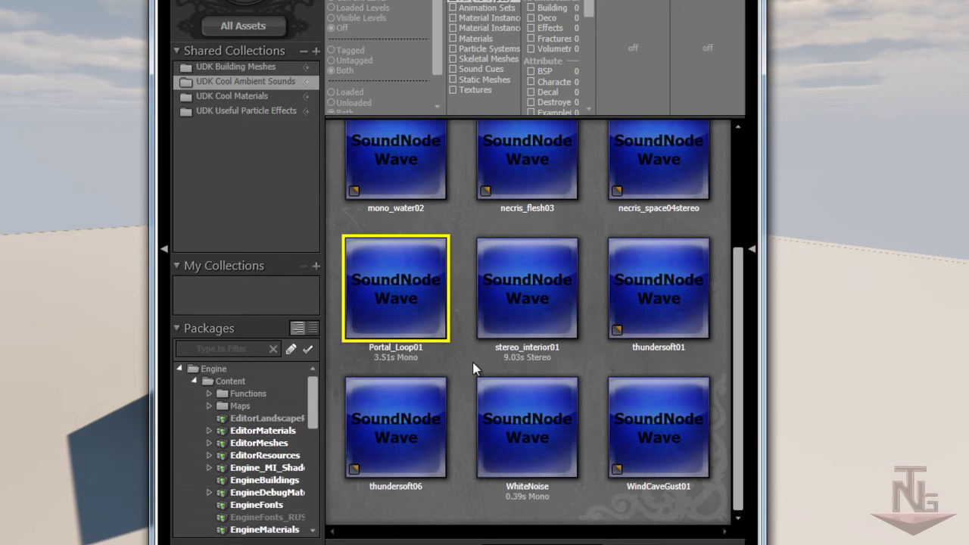
left_click(392, 164)
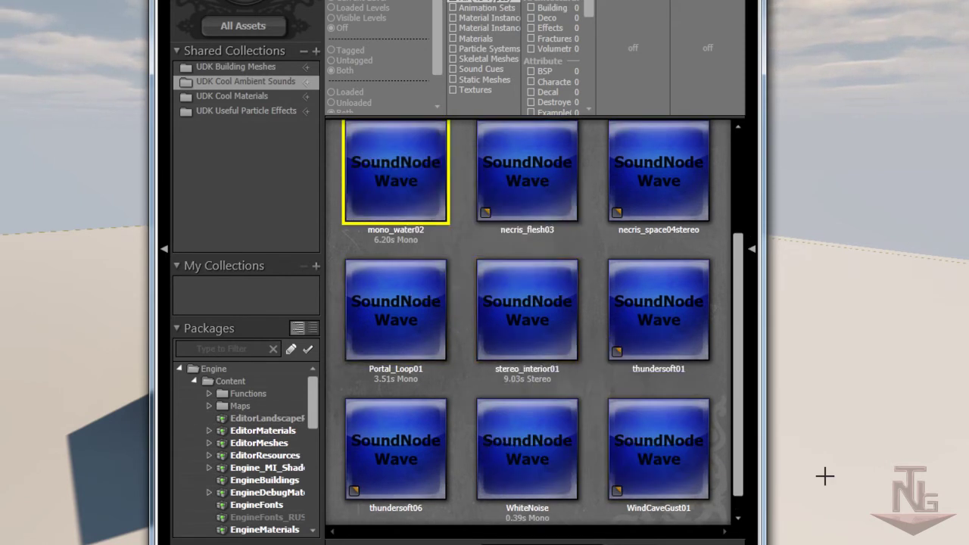
left_click(382, 448)
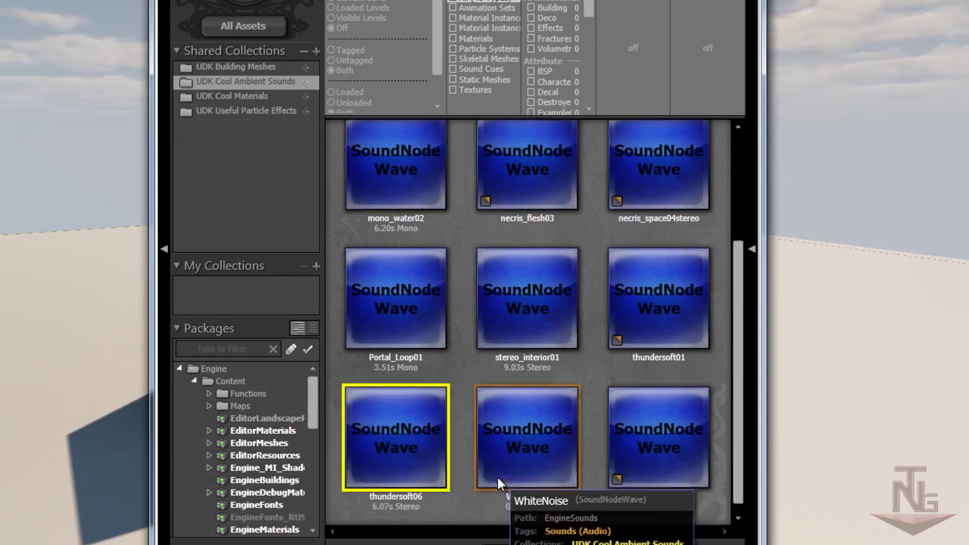
left_click(272, 111)
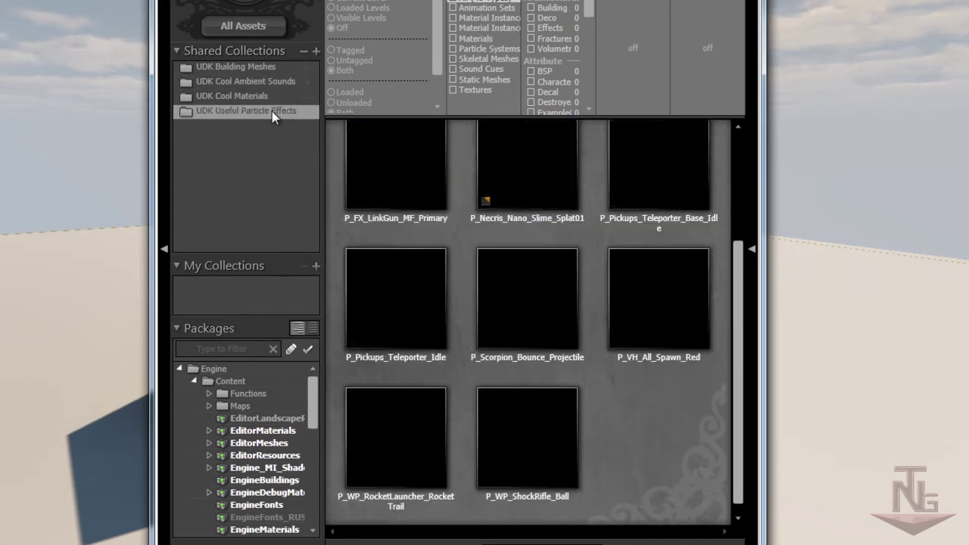
left_click(532, 312)
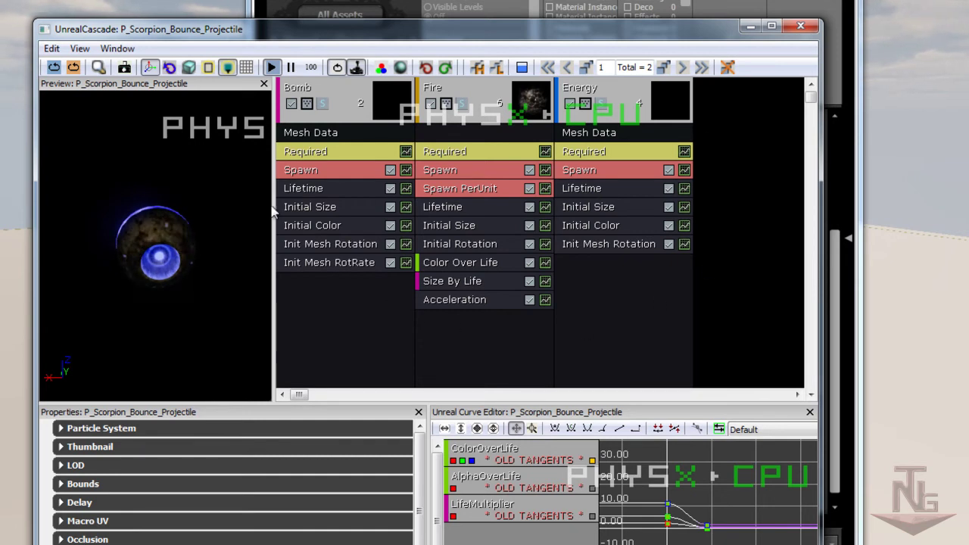
left_click(801, 26)
double_click(496, 155)
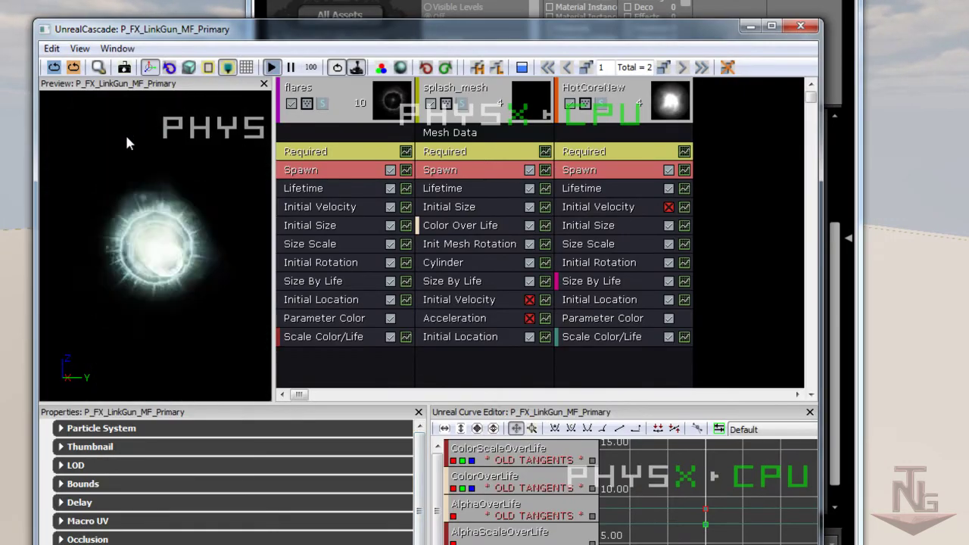
mouse_move(199, 247)
left_mouse_down()
mouse_move(173, 232)
mouse_move(42, 409)
left_mouse_up()
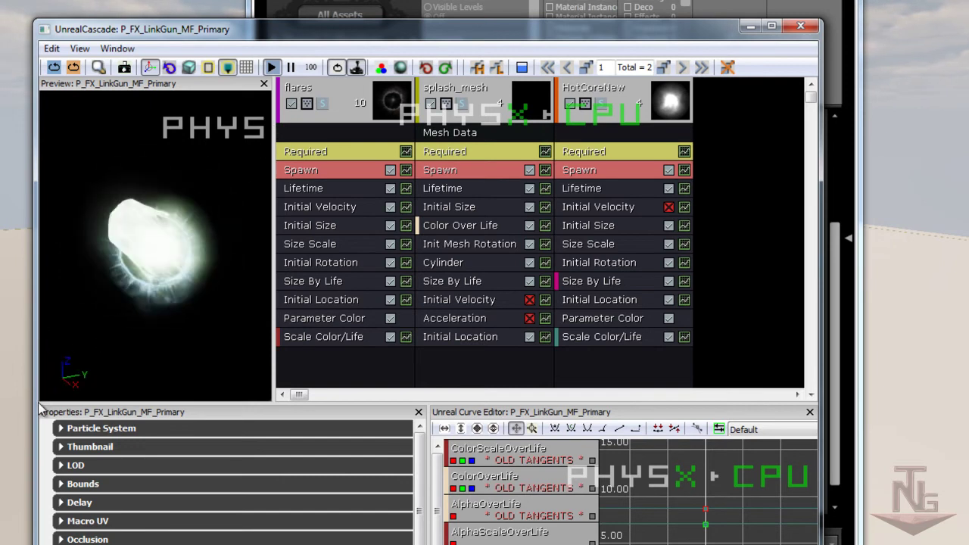
Close the particle editor and drop the S_ASC_Floor2_SM_Stairs_Simple_01 mesh beside the box
left_click(801, 25)
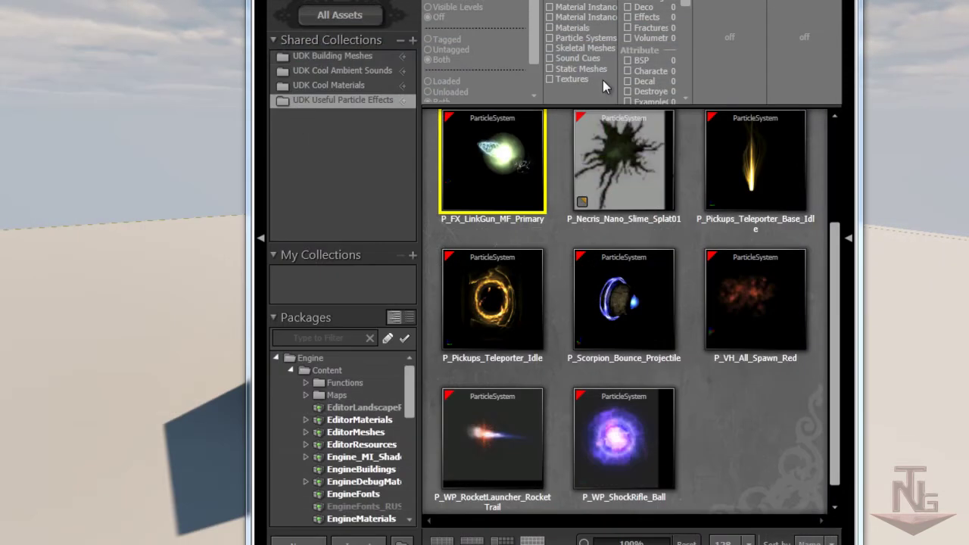
left_click(311, 56)
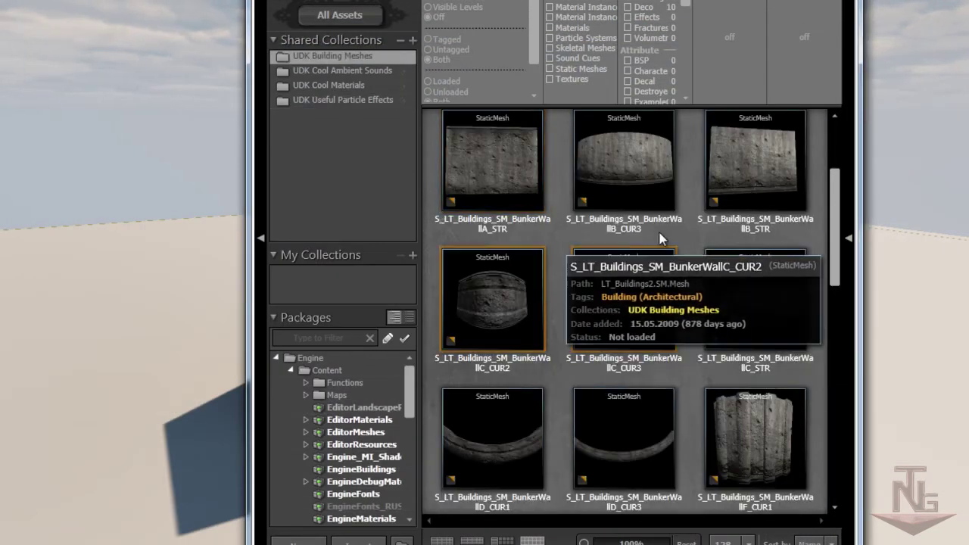
scroll(832, 254, "up", 2)
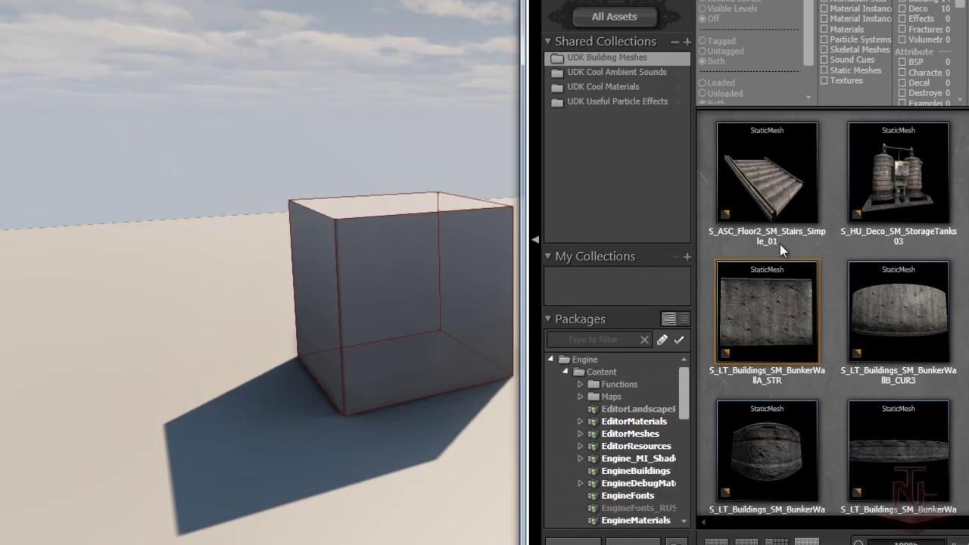
mouse_move(766, 173)
left_mouse_down()
mouse_move(261, 388)
mouse_move(148, 406)
left_mouse_up()
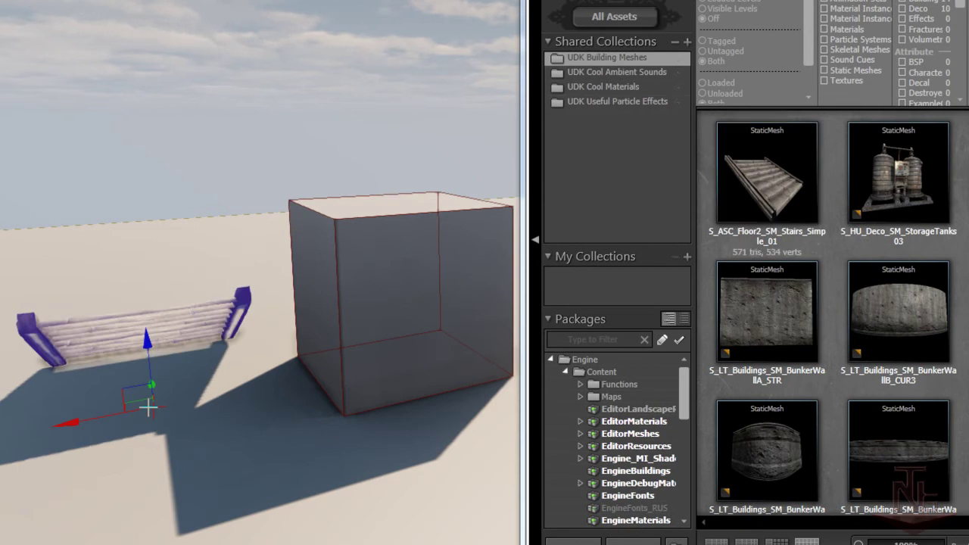
key("ctrl+shift+f")
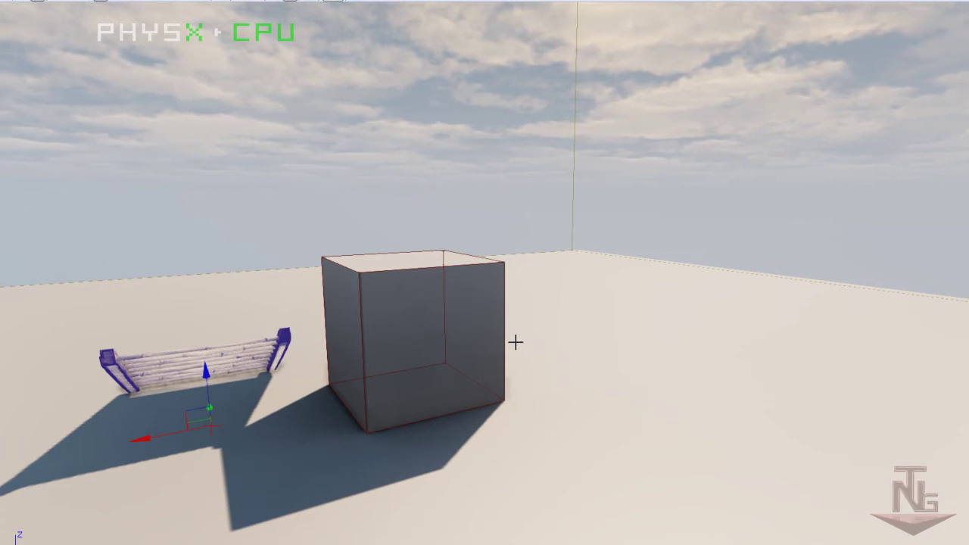
Orbit, tilt and zoom the perspective view to inspect the box and stone stairs
mouse_move(524, 330)
middle_mouse_down("alt")
mouse_move(443, 368)
mouse_move(341, 305)
mouse_move(532, 266)
mouse_move(519, 391)
mouse_move(389, 305)
mouse_move(520, 318)
mouse_move(472, 346)
middle_mouse_up("alt")
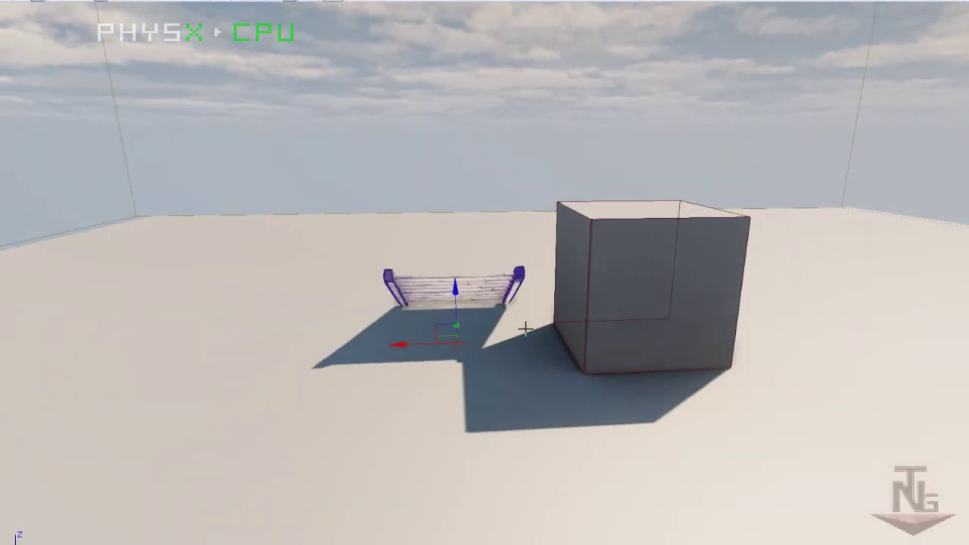
mouse_move(489, 286)
middle_mouse_down("alt")
mouse_move(493, 37)
mouse_move(532, 414)
mouse_move(515, 139)
mouse_move(573, 68)
mouse_move(522, 273)
mouse_move(512, 4)
mouse_move(515, 493)
mouse_move(719, 174)
mouse_move(510, 81)
middle_mouse_up("alt")
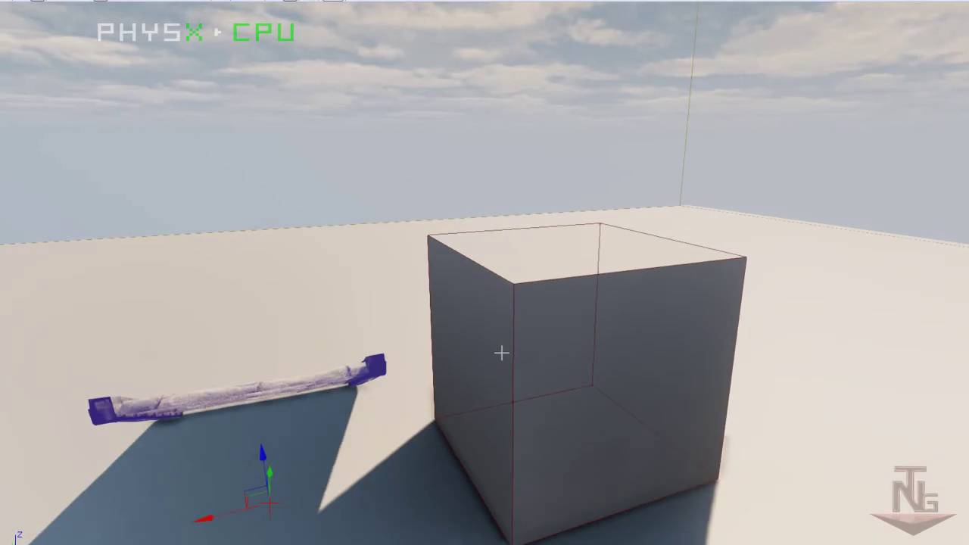
middle_click_drag(501, 356, 501, 356, "alt")
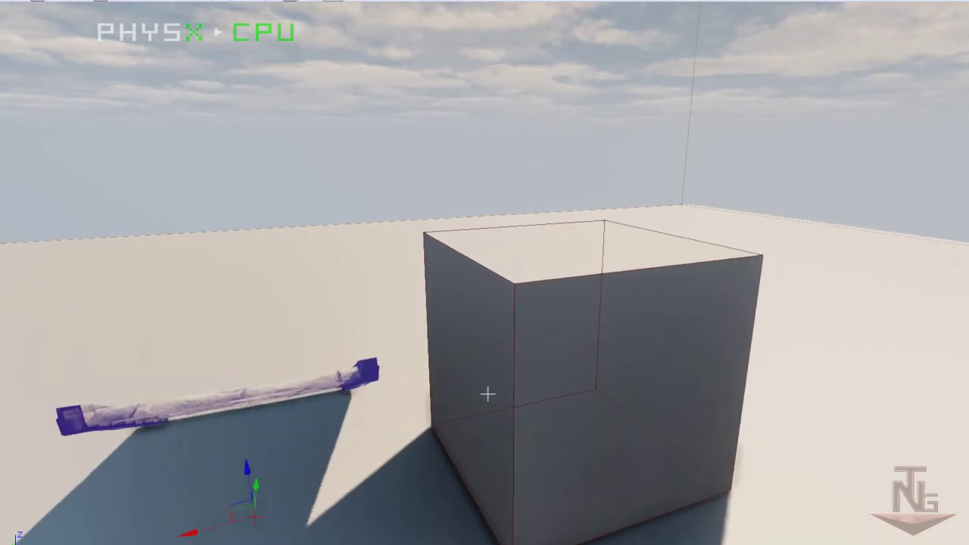
mouse_move(466, 391)
middle_mouse_down("alt")
mouse_move(493, 310)
mouse_move(489, 219)
mouse_move(502, 405)
mouse_move(529, 303)
mouse_move(497, 502)
mouse_move(502, 285)
mouse_move(106, 281)
mouse_move(706, 281)
mouse_move(353, 281)
mouse_move(466, 284)
middle_mouse_up("alt")
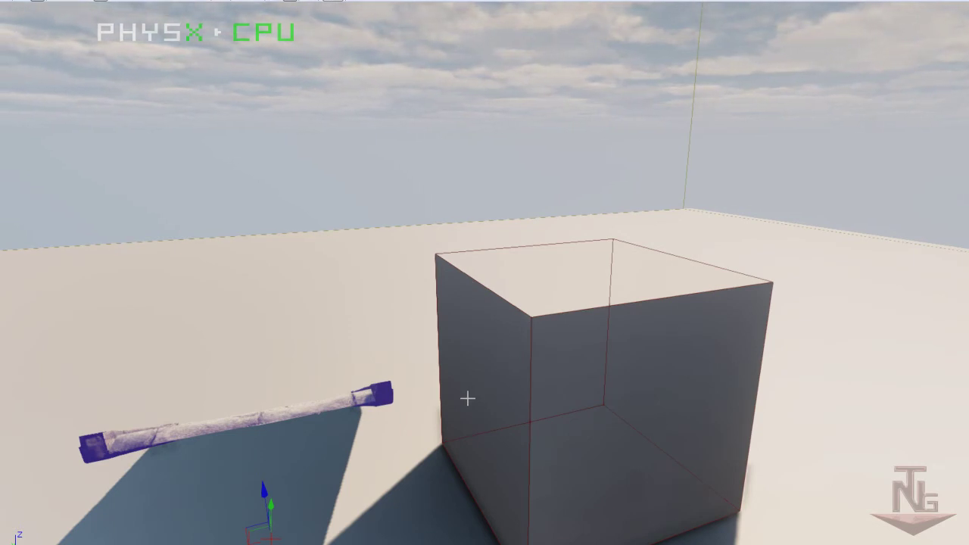
middle_click_drag(467, 399, 467, 398, "alt")
scroll(468, 398, "down", 5)
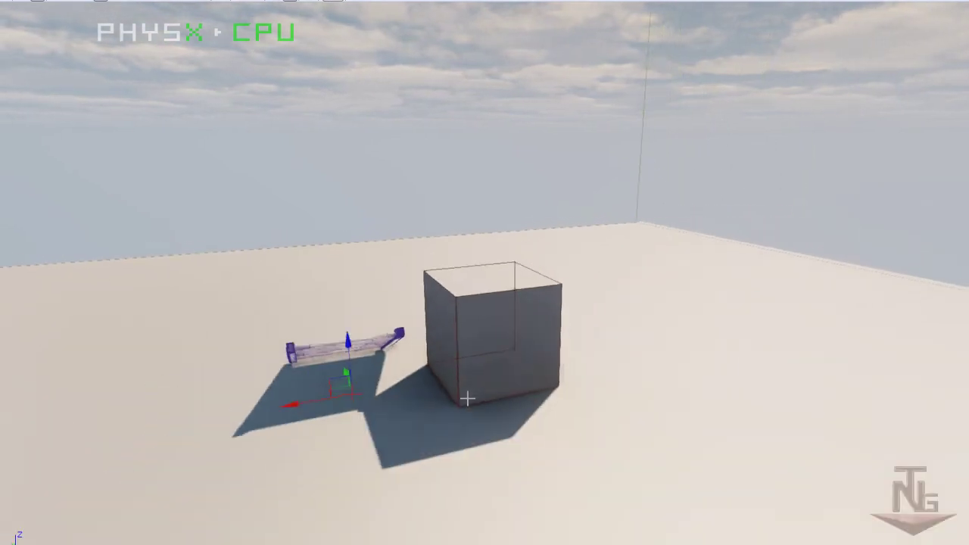
scroll(468, 398, "up", 5)
scroll(468, 398, "up", 3)
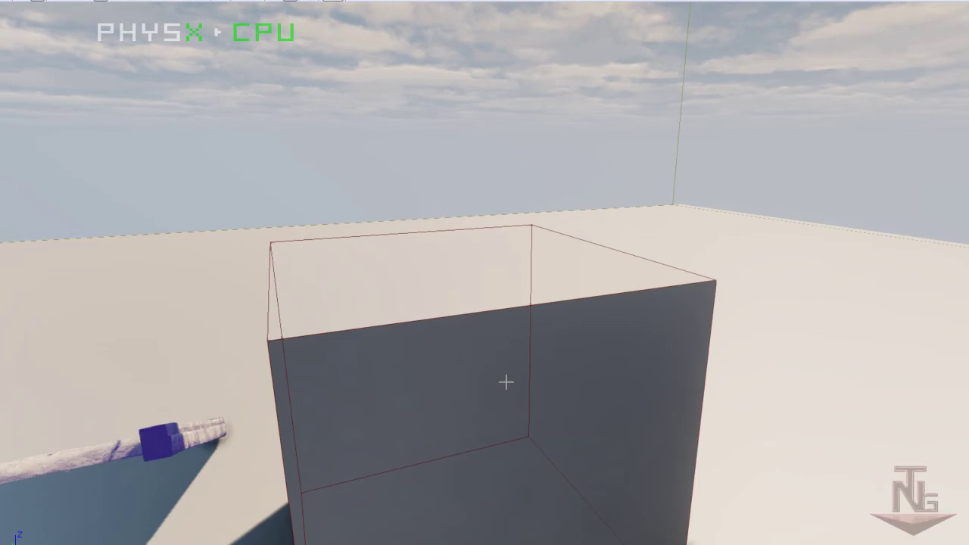
scroll(493, 382, "down", 3)
mouse_move(492, 382)
middle_mouse_down("alt")
mouse_move(421, 338)
mouse_move(850, 340)
mouse_move(914, 300)
mouse_move(586, 452)
mouse_move(485, 456)
mouse_move(493, 396)
mouse_move(657, 350)
mouse_move(844, 335)
mouse_move(659, 325)
mouse_move(372, 368)
mouse_move(2, 363)
mouse_move(206, 366)
mouse_move(143, 414)
mouse_move(142, 375)
middle_mouse_up("alt")
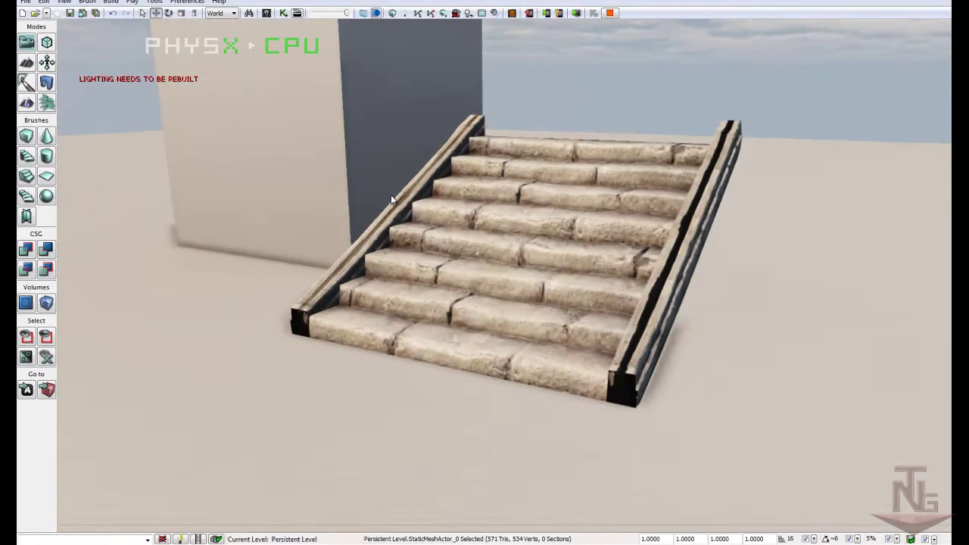
Walk up the stairs in the play session, stop playing, delete the staircase and select the grey wall block
key("w")
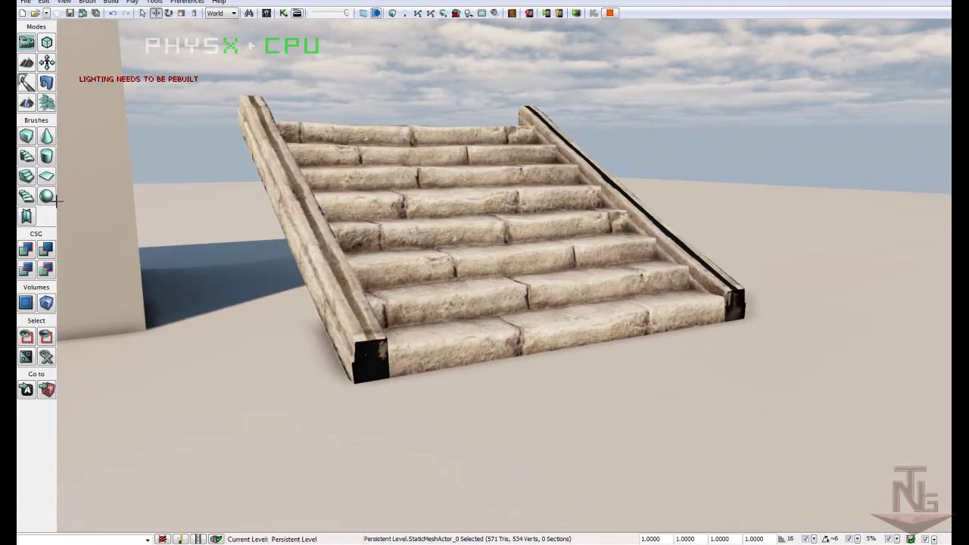
key("Escape")
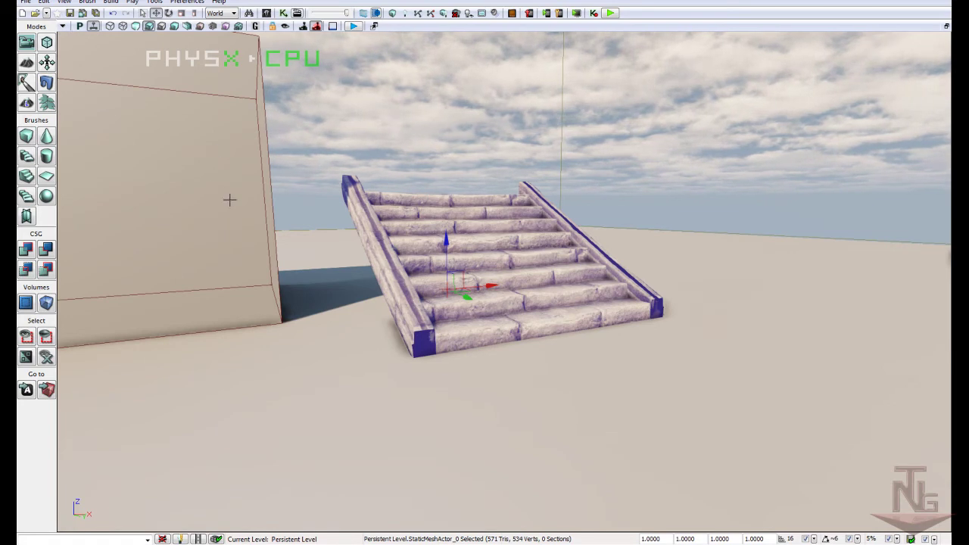
key("Delete")
left_click(249, 249)
Delete the grey wall block, the floor and the sky dome to empty the level
key("Delete")
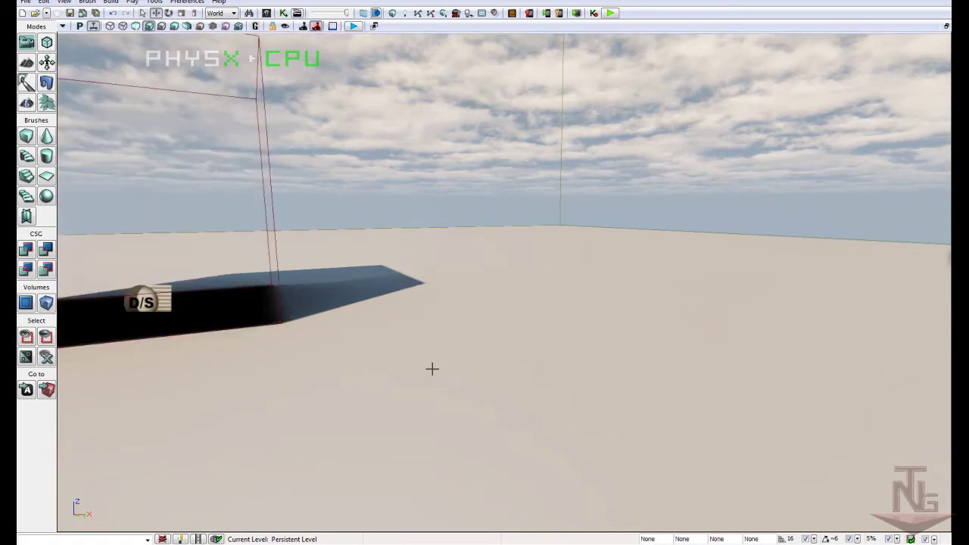
left_click(398, 362)
key("Delete")
scroll(333, 296, "down", 5)
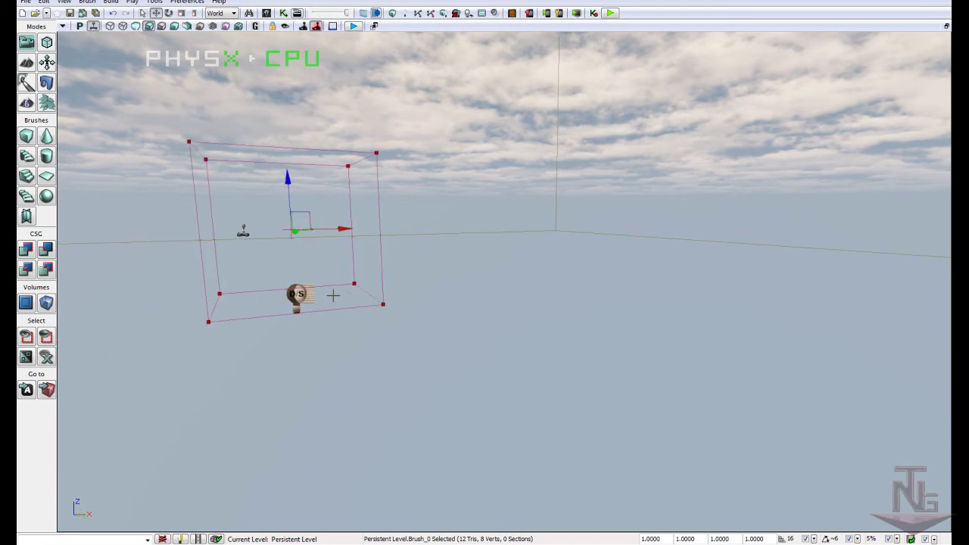
mouse_move(431, 288)
middle_mouse_down()
mouse_move(514, 315)
mouse_move(530, 303)
middle_mouse_up()
left_click(584, 341)
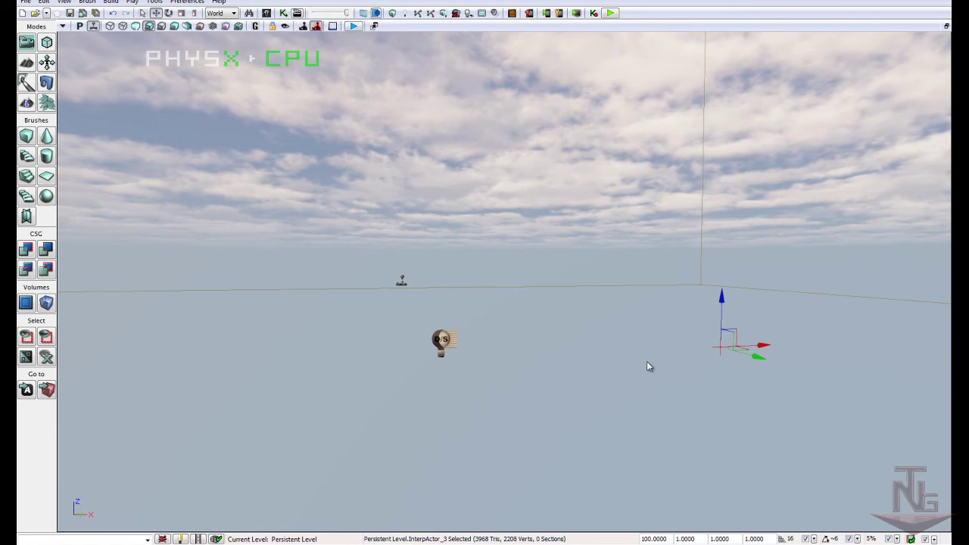
key("Delete")
mouse_move(476, 312)
middle_mouse_down()
mouse_move(552, 340)
mouse_move(385, 296)
middle_mouse_up()
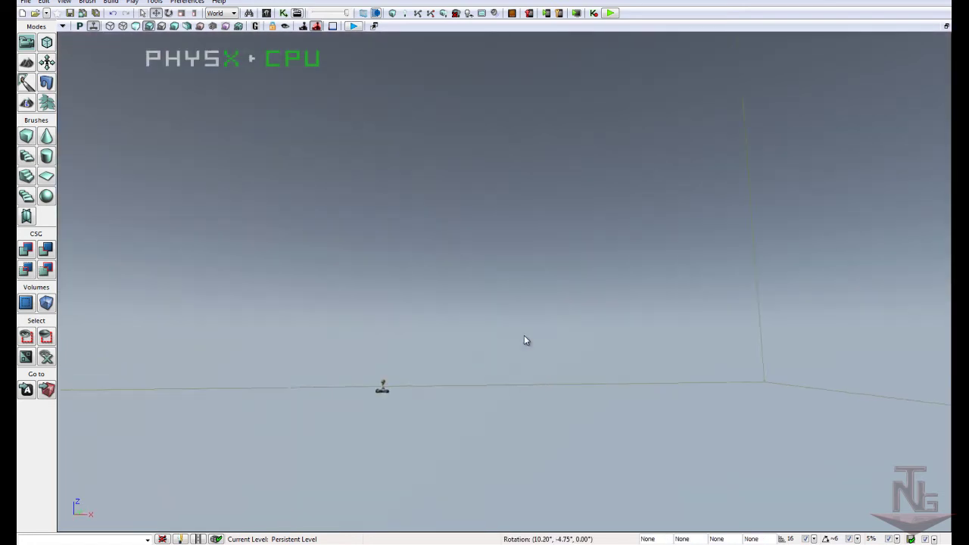
Build the default 256-unit cube builder brush and select it
right_click(34, 140)
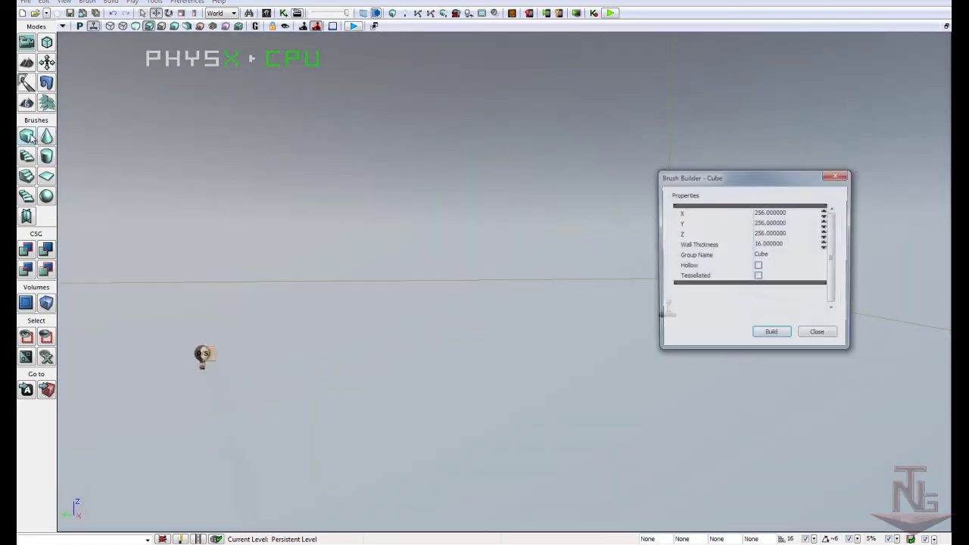
left_click(770, 336)
left_click(820, 335)
middle_click_drag(425, 322, 326, 296)
left_click(434, 360)
Drag the cube brush along the X axis to the centre of the grid
middle_click_drag(474, 390, 424, 389)
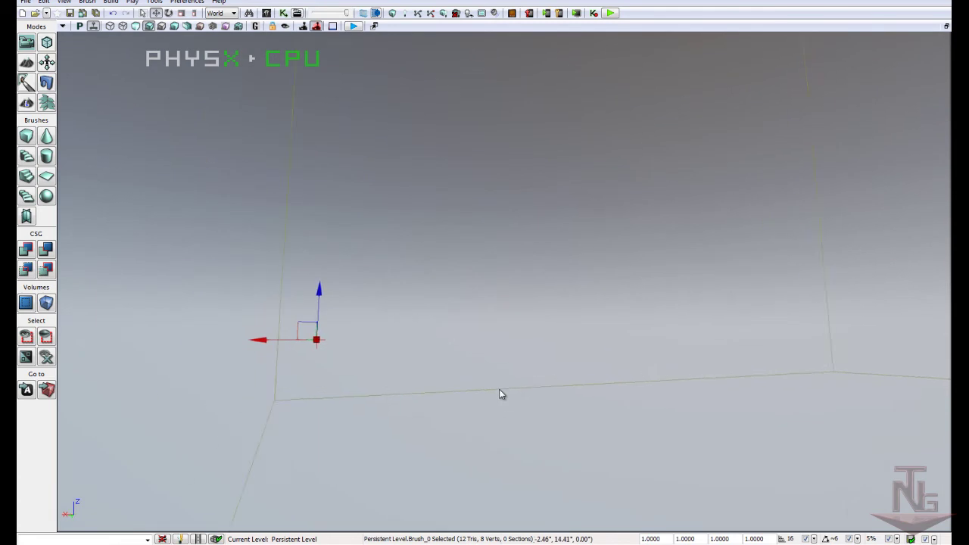
mouse_move(291, 342)
left_mouse_down()
mouse_move(348, 343)
mouse_move(713, 426)
left_mouse_up()
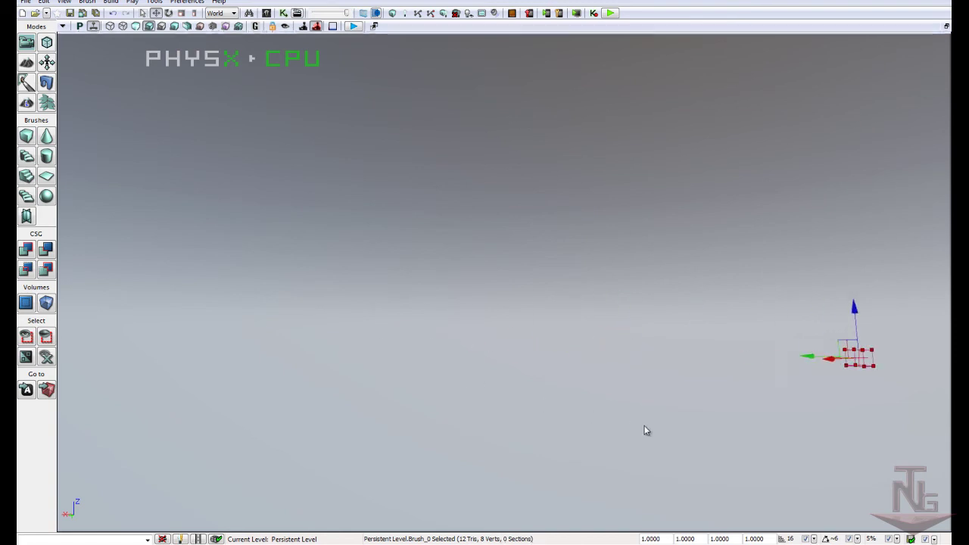
middle_click_drag(713, 426, 636, 416)
mouse_move(270, 296)
left_mouse_down()
mouse_move(670, 303)
mouse_move(739, 371)
left_mouse_up()
mouse_move(740, 370)
middle_mouse_down()
mouse_move(869, 373)
mouse_move(714, 375)
mouse_move(677, 363)
mouse_move(63, 368)
middle_mouse_up()
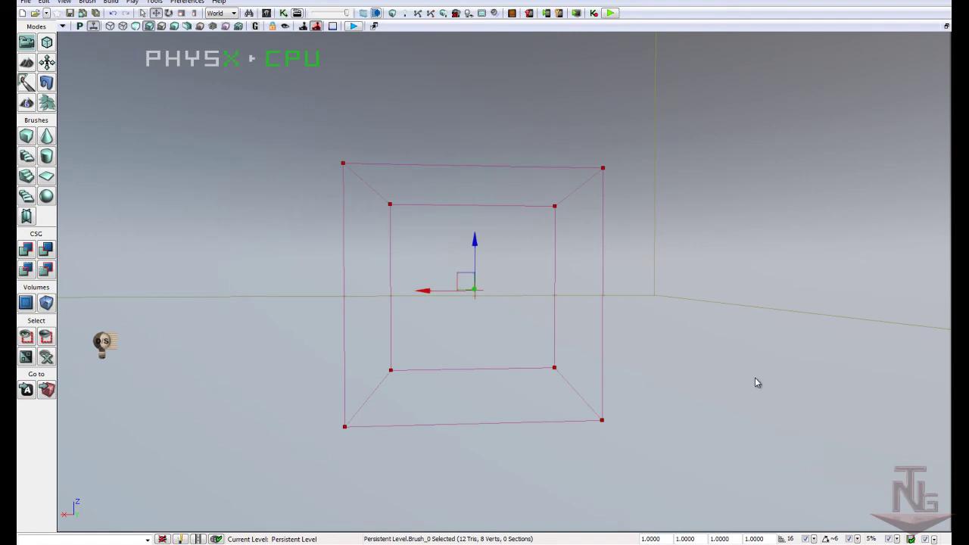
left_click(297, 281)
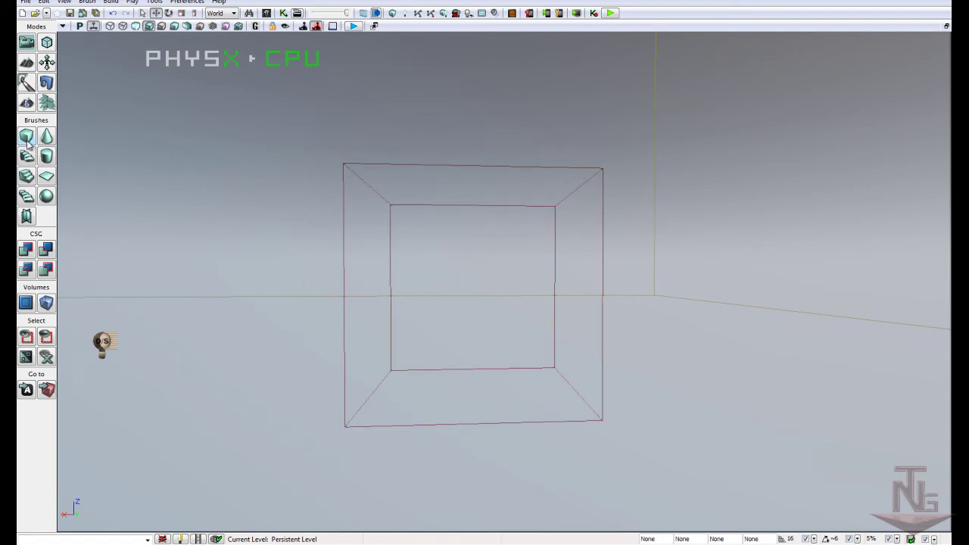
mouse_move(171, 150)
left_mouse_down()
mouse_move(318, 277)
mouse_move(177, 206)
mouse_move(225, 154)
left_mouse_up()
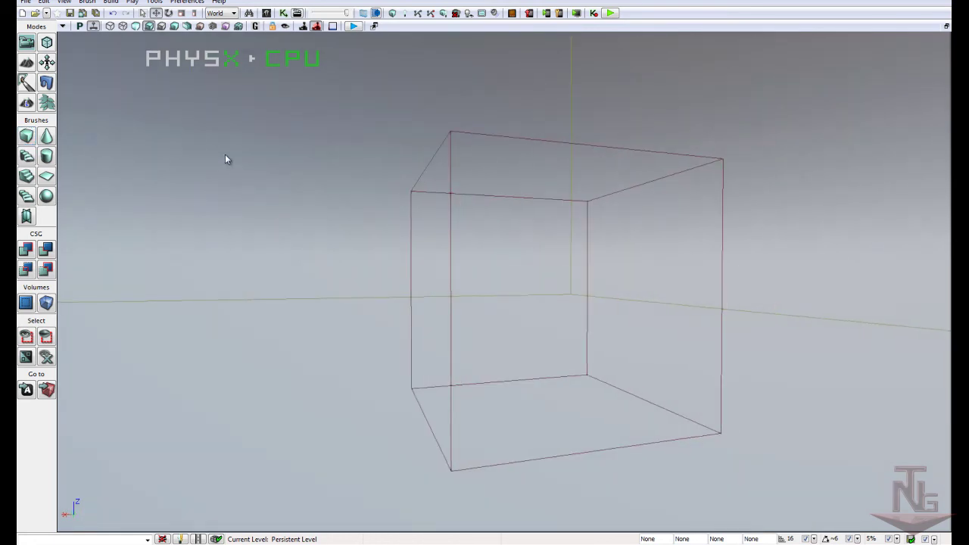
left_click(453, 135)
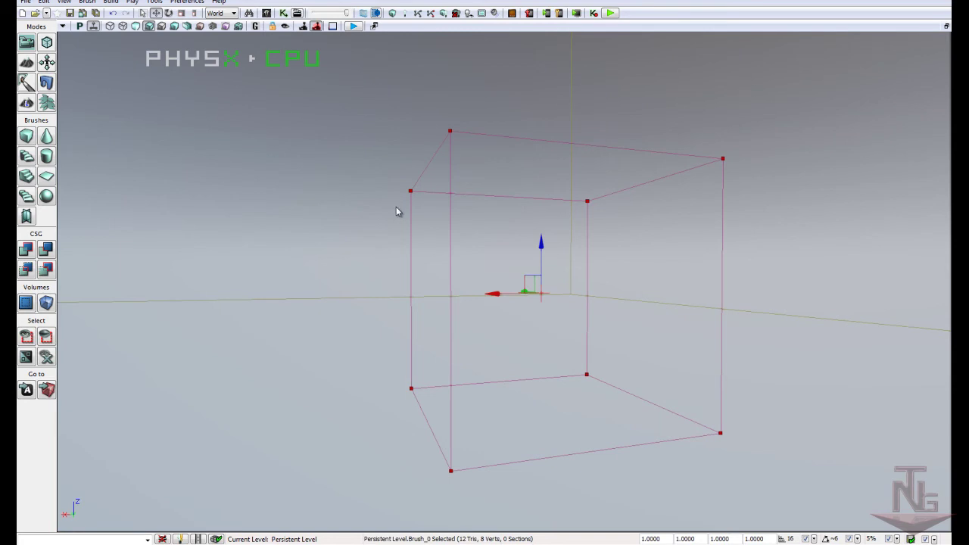
Rebuild the builder brush as a sphere with a higher Sphere Extrapolation value
left_click(46, 197)
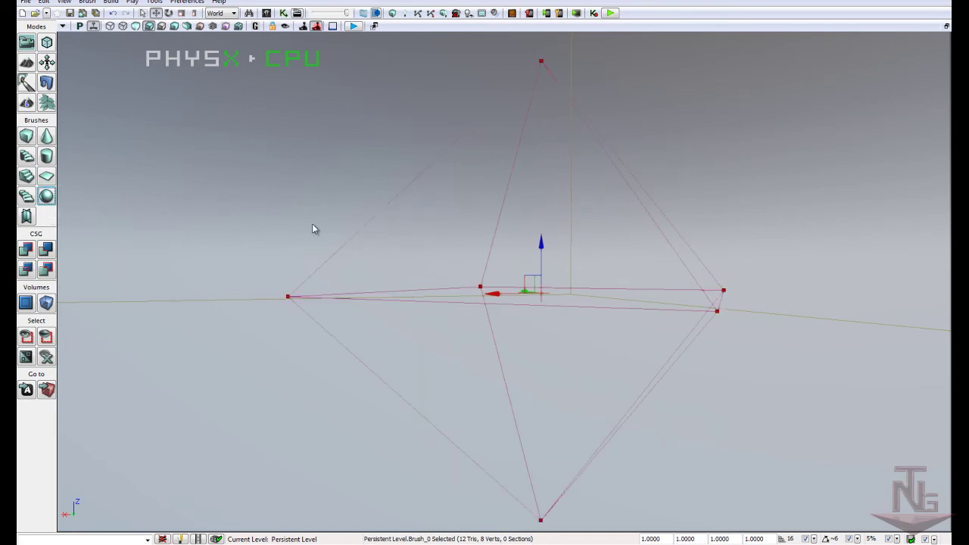
right_click(46, 198)
left_click(773, 226)
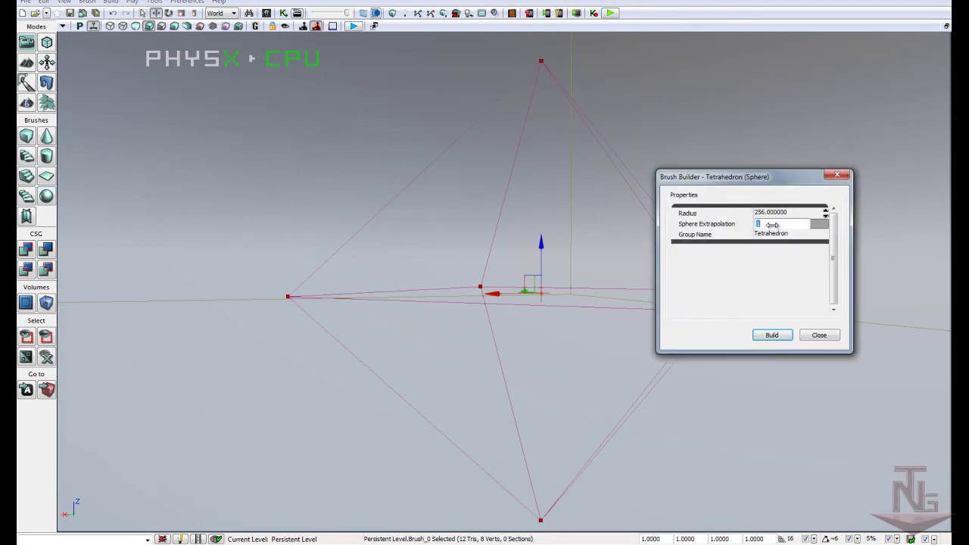
left_click(775, 334)
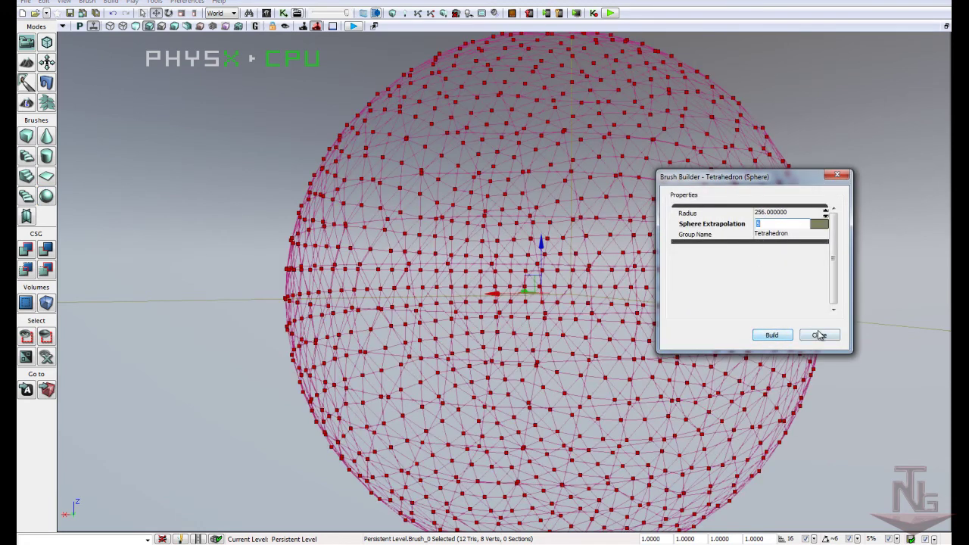
left_click(820, 336)
mouse_move(701, 315)
left_mouse_down()
mouse_move(740, 315)
mouse_move(667, 316)
left_mouse_up()
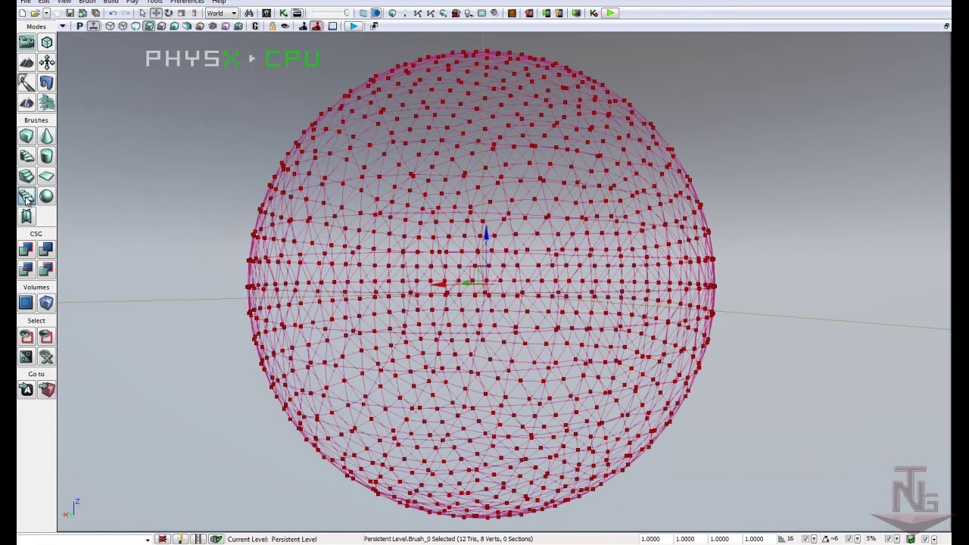
Try the curved and linear staircase shapes, ending with a cone brush
left_click(27, 198)
left_click(26, 180)
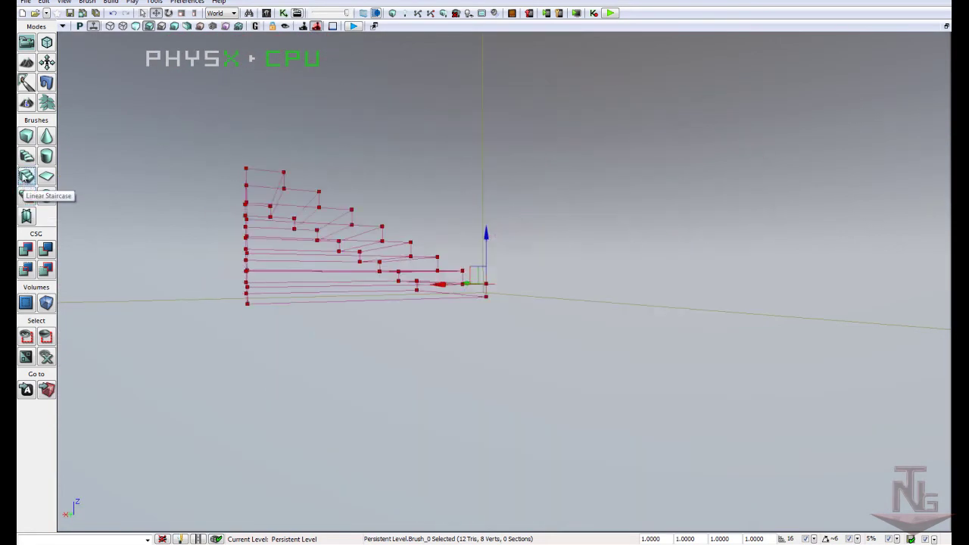
left_click(27, 156)
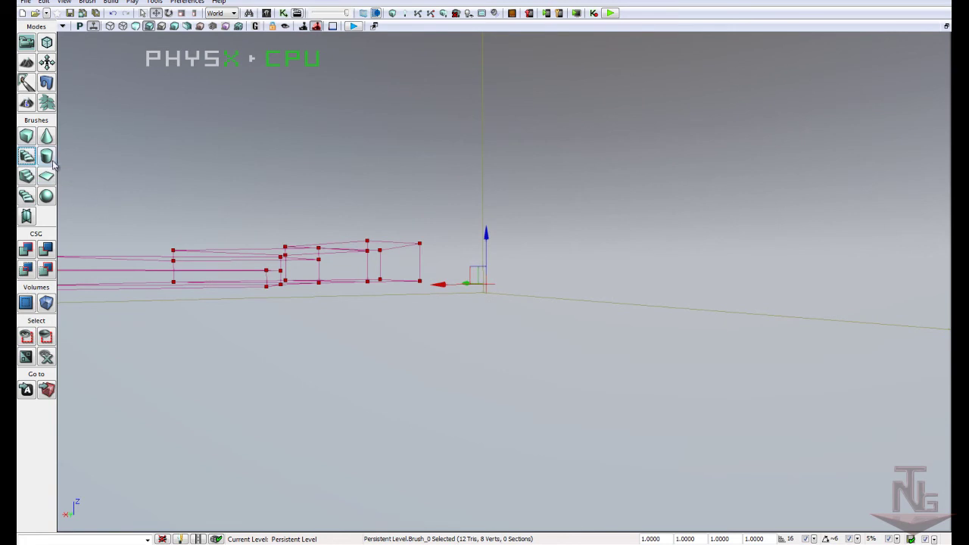
left_click(46, 136)
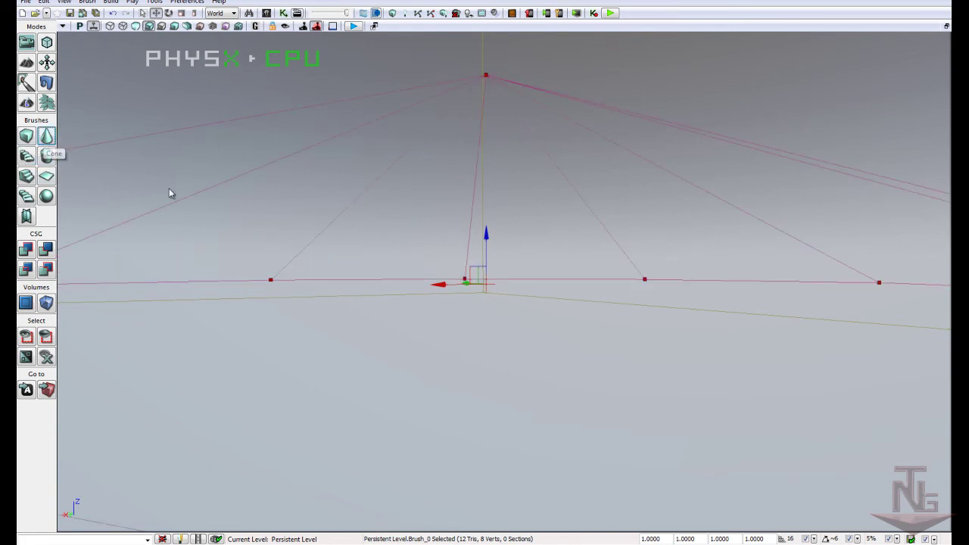
Make the builder brush a hollow cube with X 500, Y 500 and height 256
left_click(25, 139)
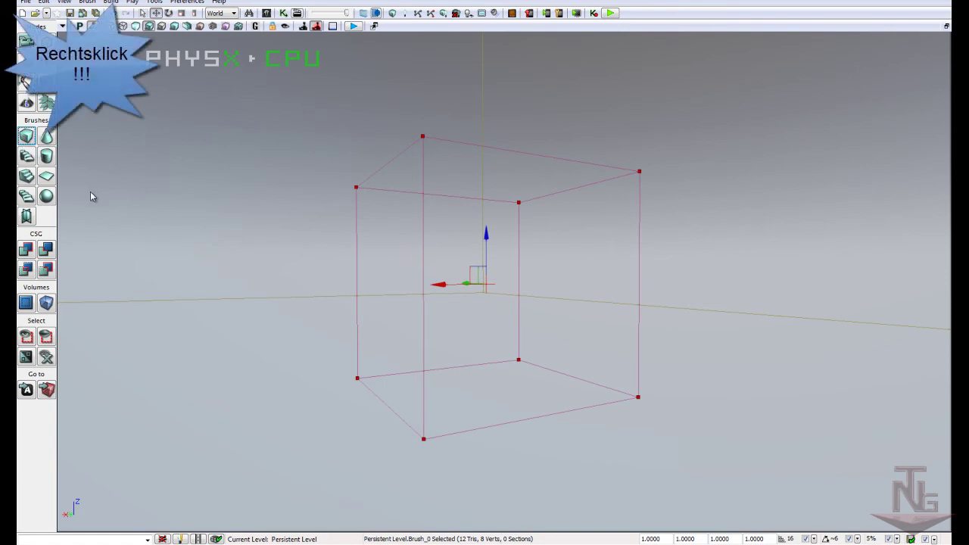
right_click(32, 141)
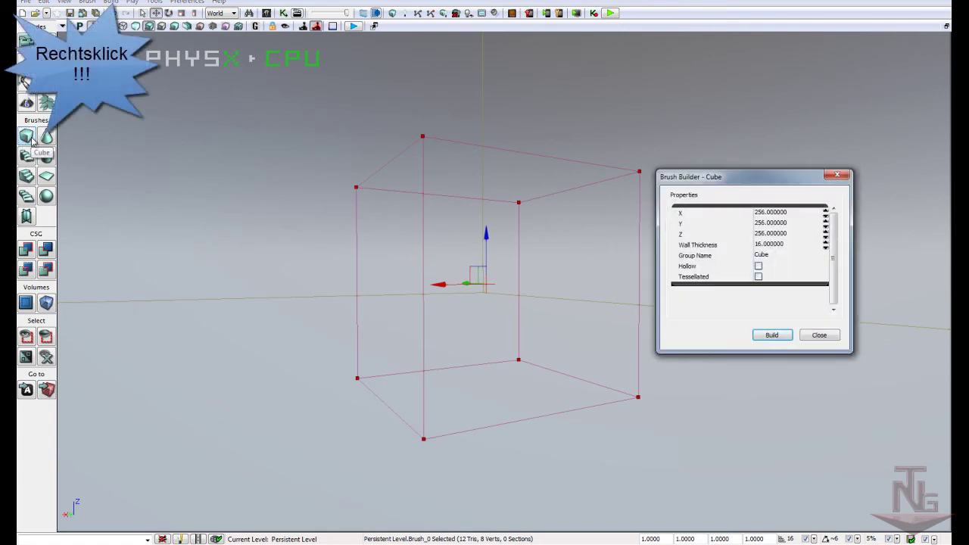
left_click(786, 215)
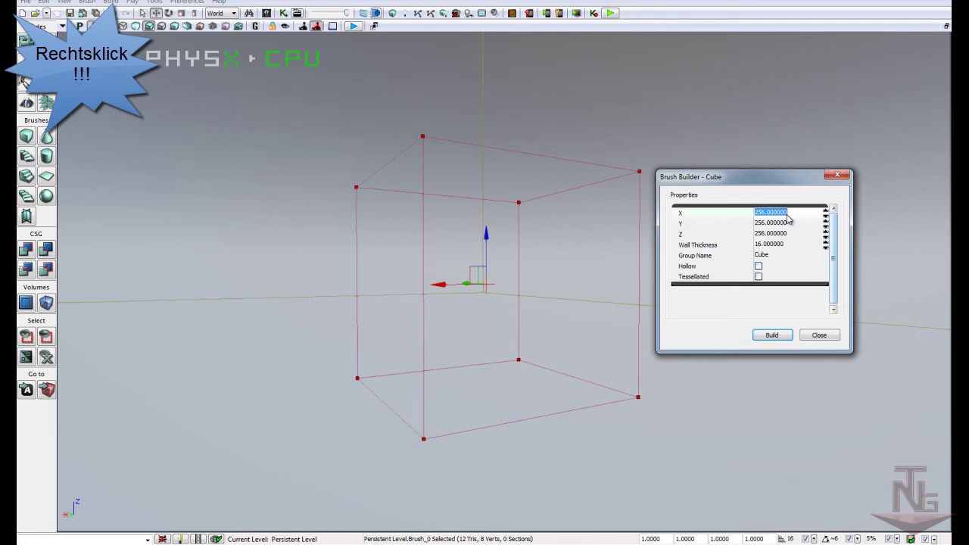
type("64")
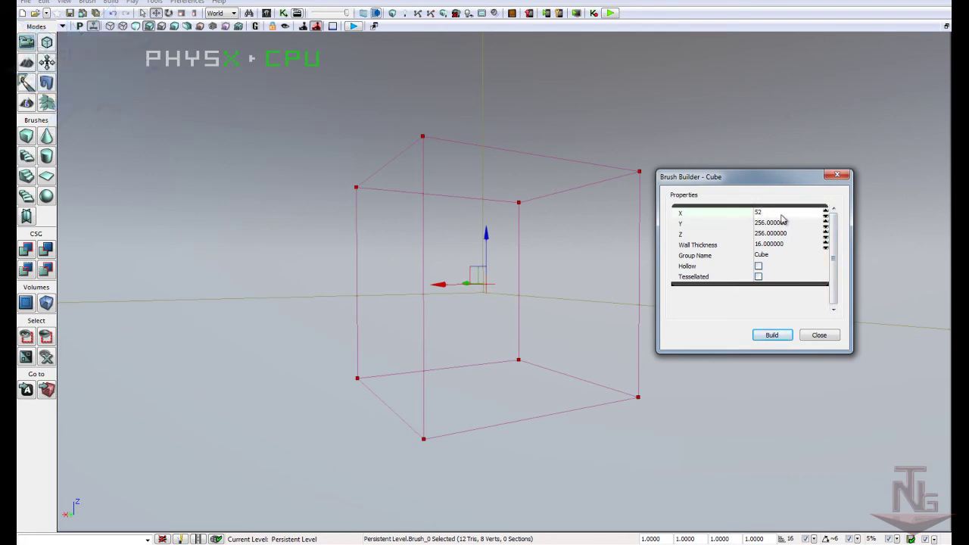
left_click(785, 224)
type("58")
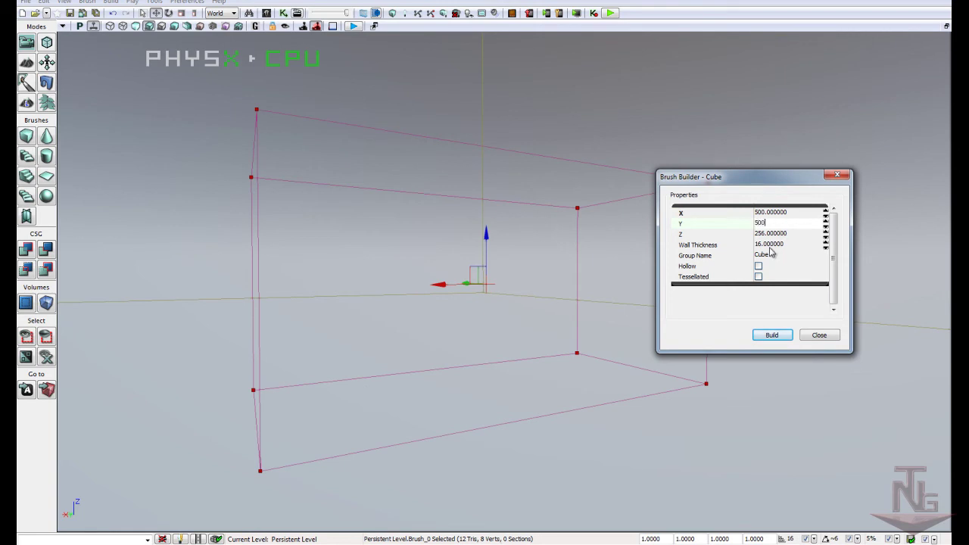
left_click(770, 250)
left_click(759, 267)
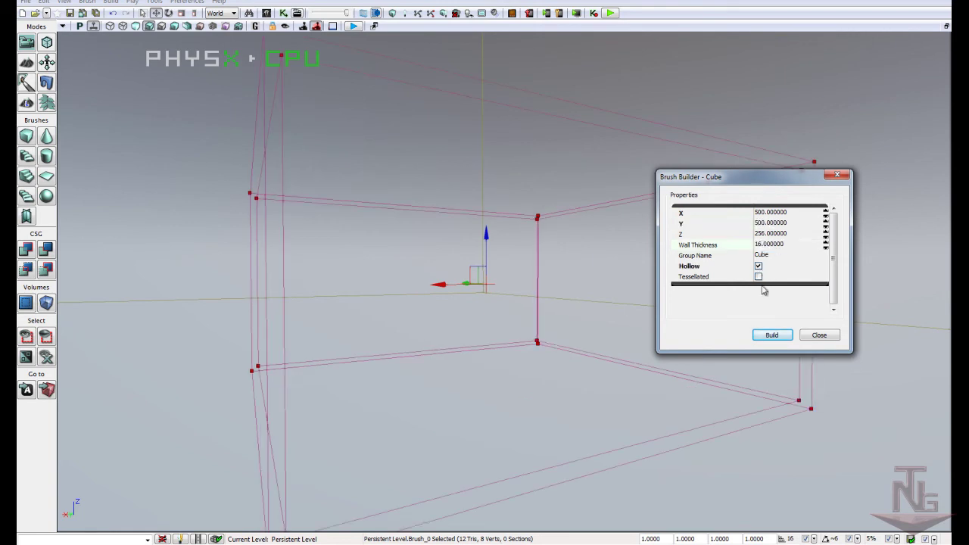
left_click(809, 333)
mouse_move(520, 309)
left_mouse_down()
mouse_move(470, 362)
mouse_move(733, 349)
mouse_move(861, 371)
mouse_move(701, 346)
mouse_move(705, 359)
mouse_move(545, 373)
mouse_move(274, 338)
mouse_move(358, 363)
mouse_move(474, 353)
left_mouse_up()
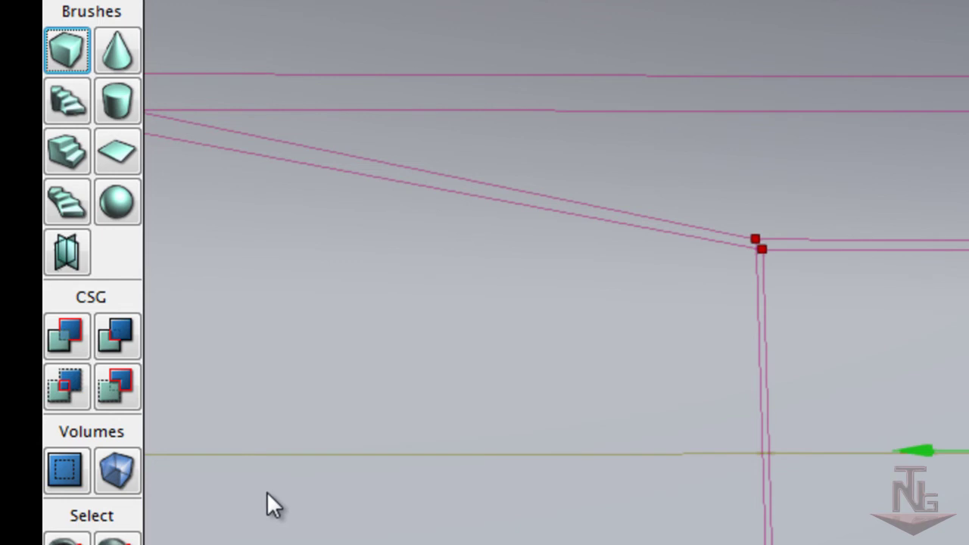
Add the hollow cube brush to create the checkered room
left_click(58, 334)
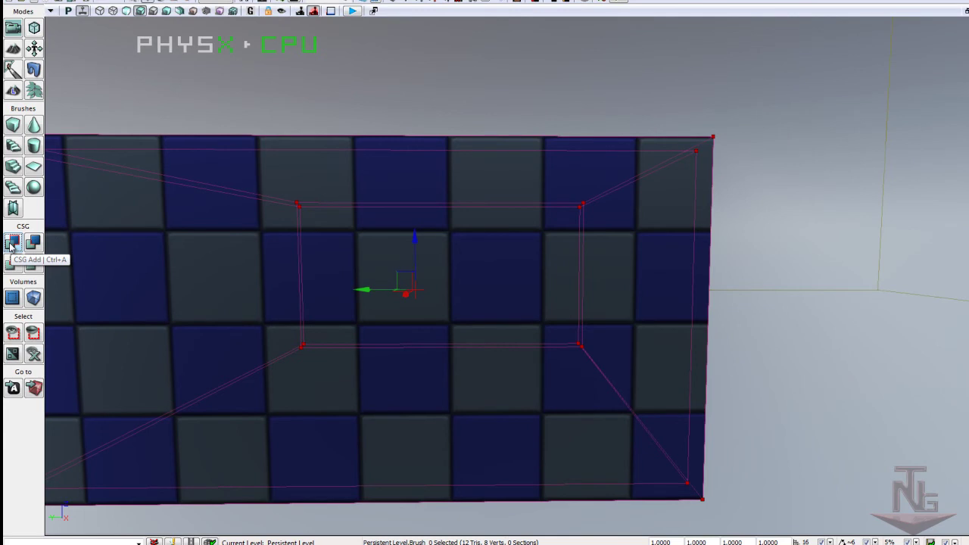
mouse_move(102, 273)
left_mouse_down()
mouse_move(47, 265)
mouse_move(47, 286)
left_mouse_up()
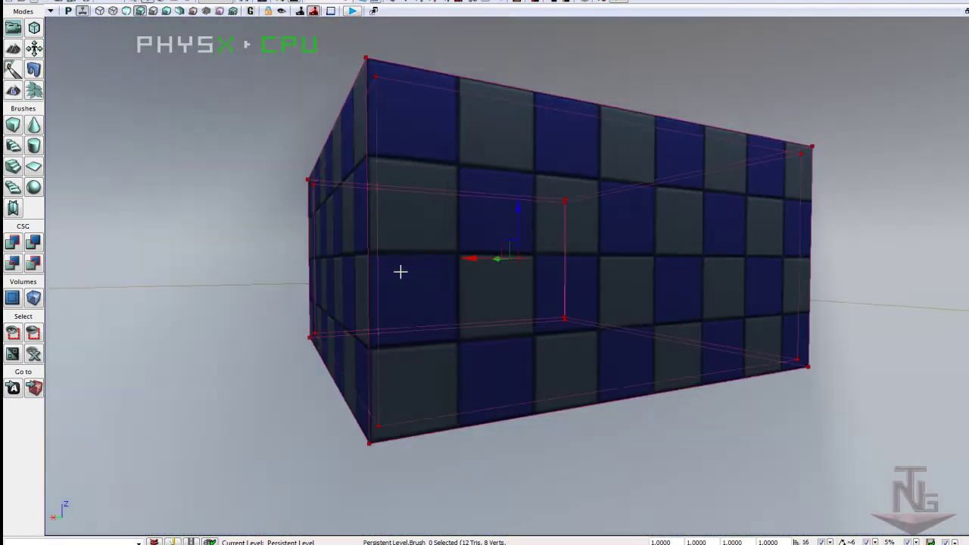
mouse_move(47, 286)
left_mouse_down()
mouse_move(550, 271)
mouse_move(98, 269)
mouse_move(330, 278)
left_mouse_up()
Slide the brush into the wall, make it solid and subtract it to cut a doorway
left_click_drag(437, 236, 194, 227)
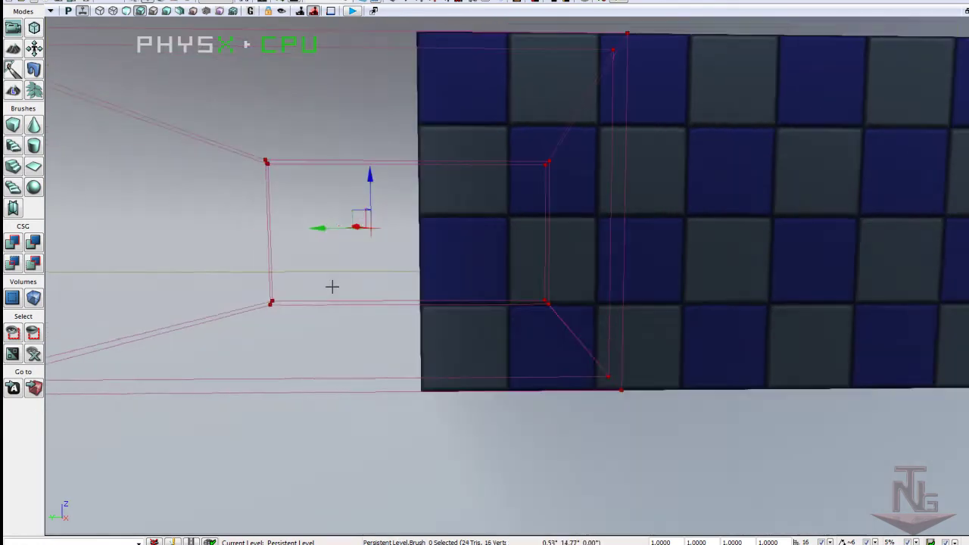
left_click_drag(332, 286, 173, 287)
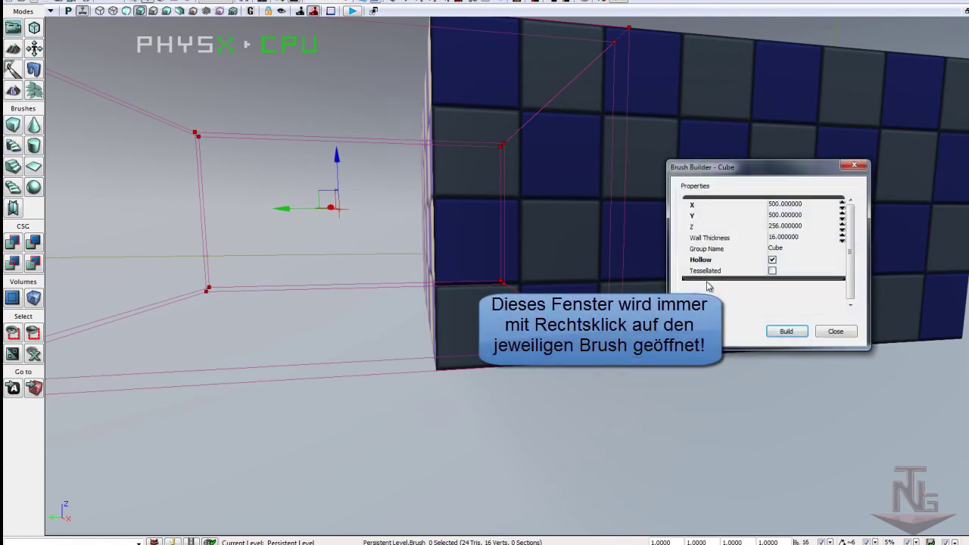
left_click(772, 260)
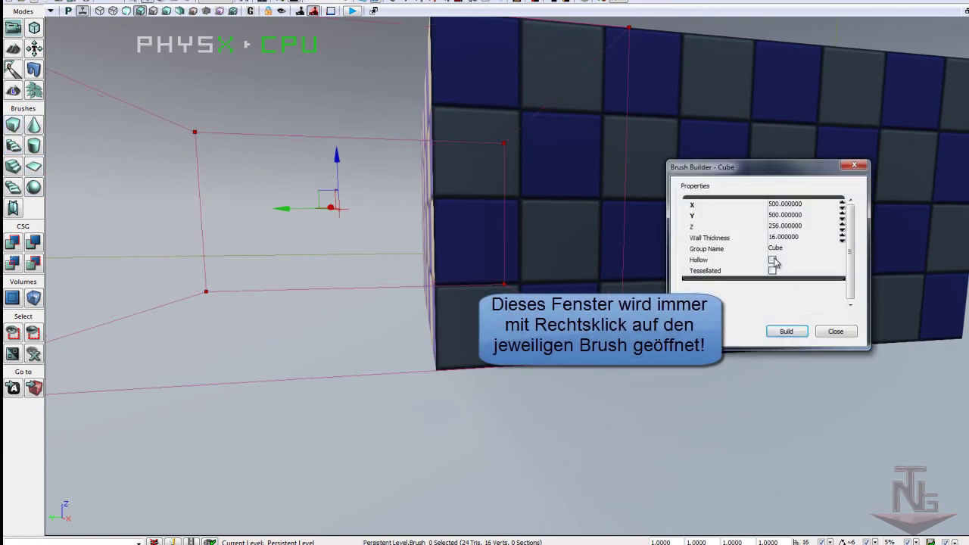
left_click(836, 332)
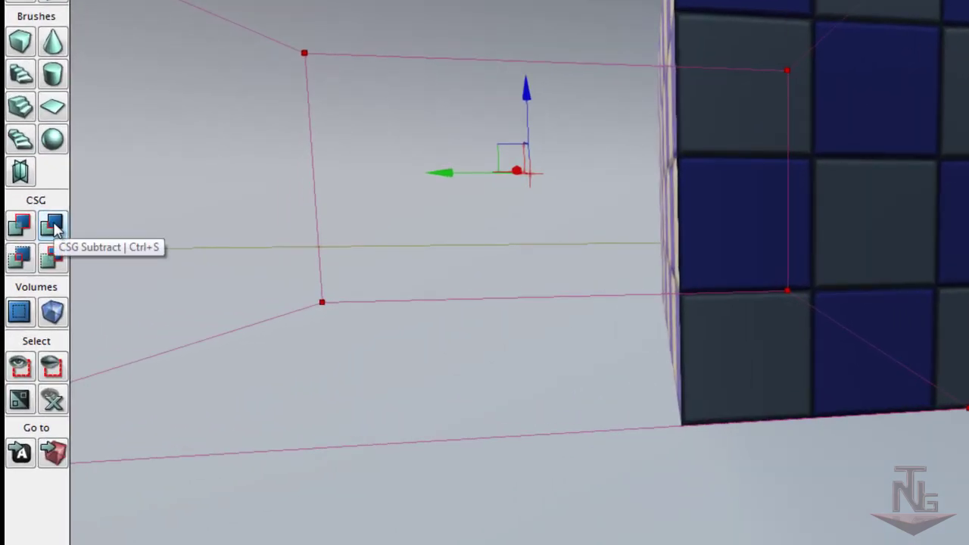
left_click(53, 225)
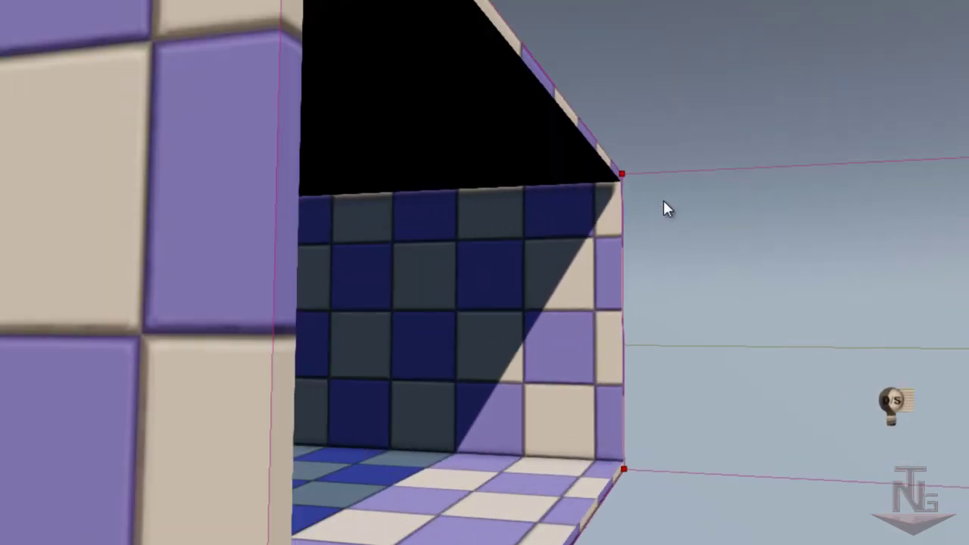
Move the wireframe brush left out of the room and face the room's open side
left_click_drag(663, 200, 41, 219)
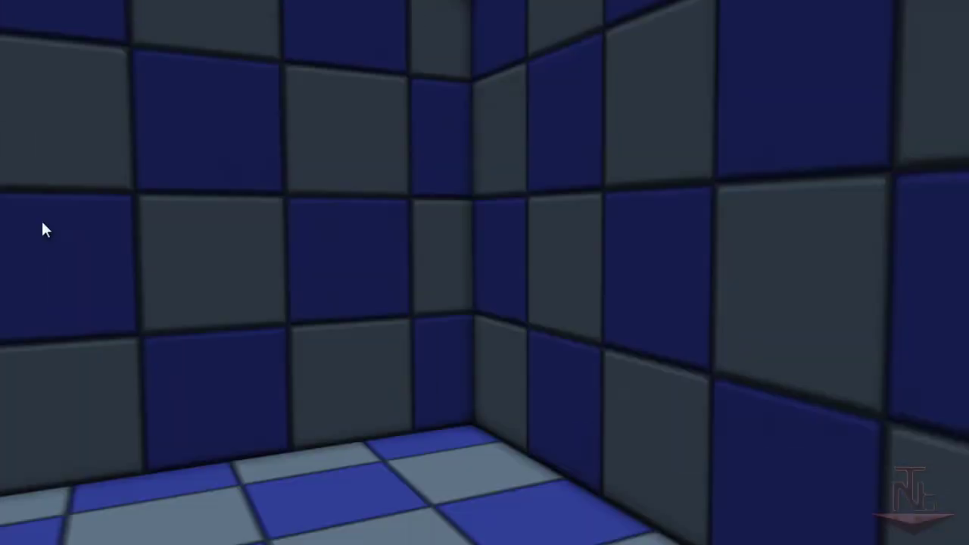
key("f")
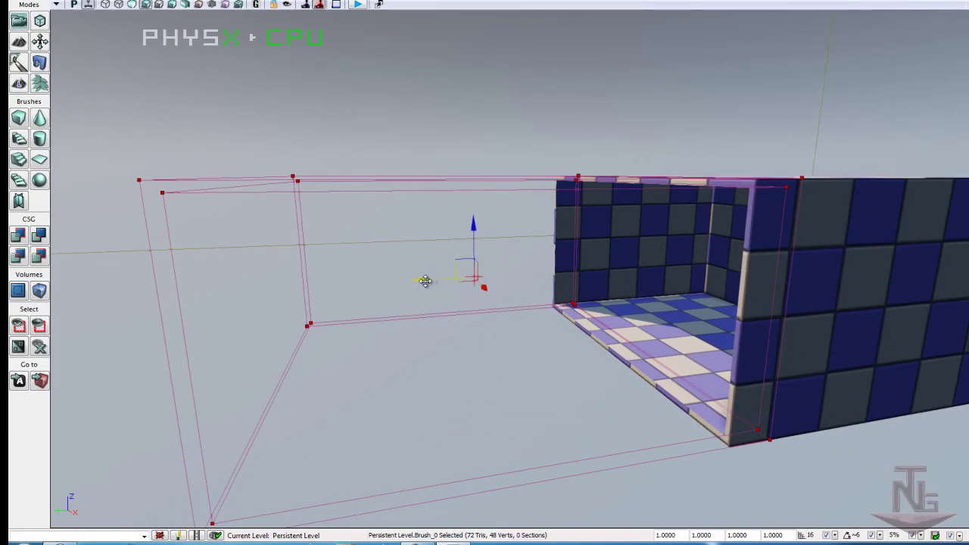
left_click_drag(420, 279, 371, 282)
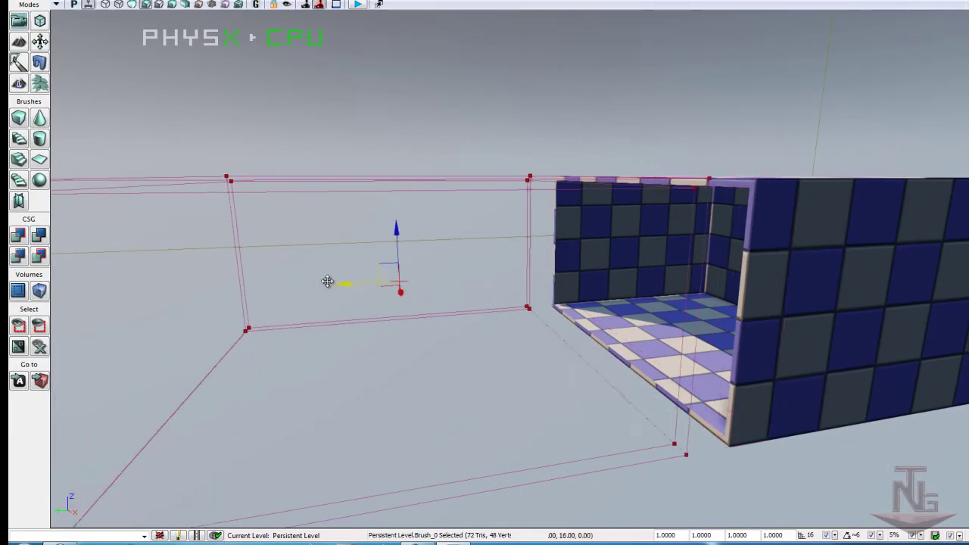
left_click(336, 186)
mouse_move(348, 194)
left_mouse_down()
mouse_move(423, 201)
mouse_move(383, 197)
left_mouse_up()
Add a point light in the room, move it to the back wall and open its properties
right_click(384, 200)
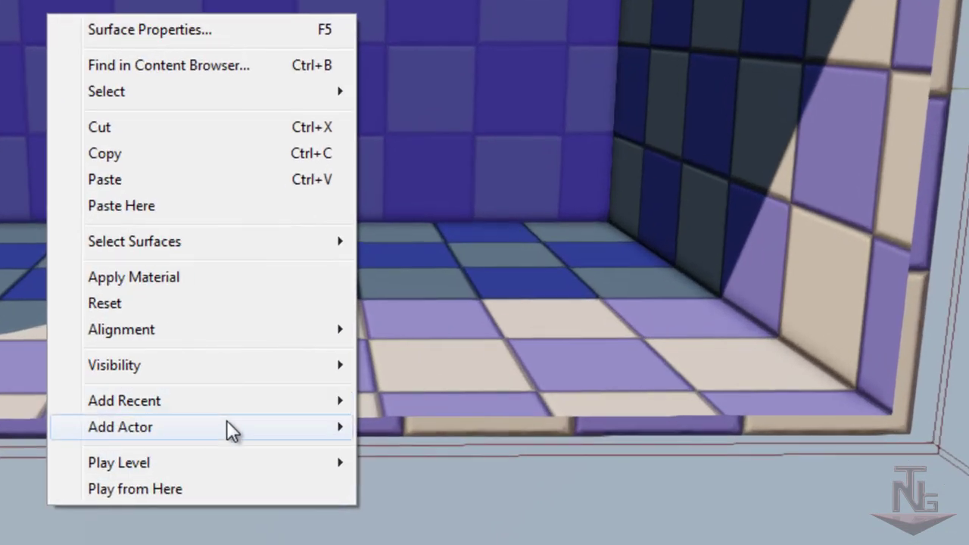
mouse_move(237, 437)
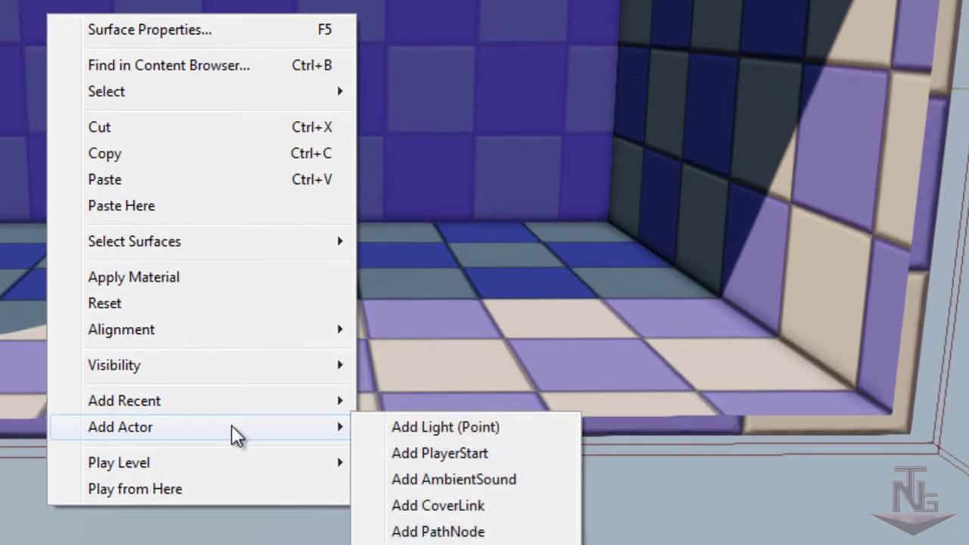
left_click(467, 429)
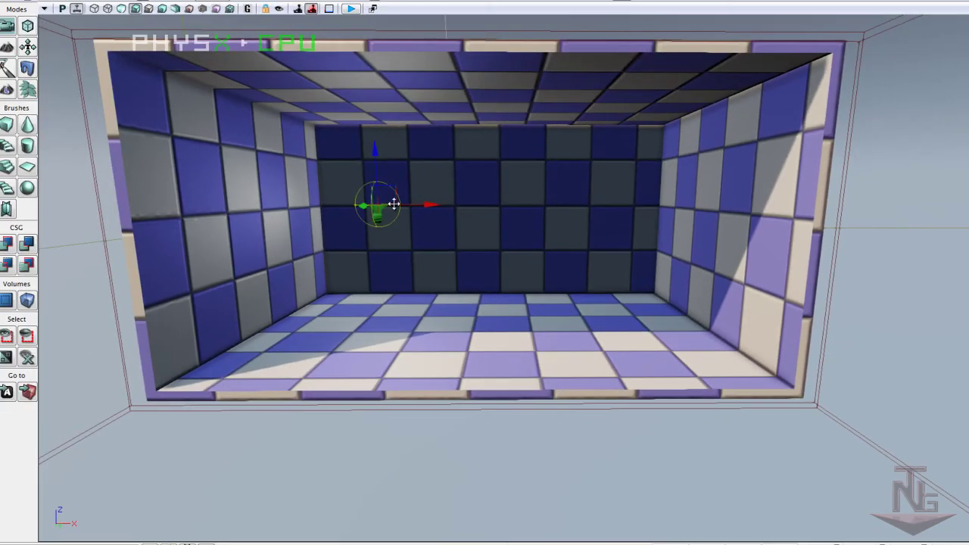
left_click_drag(430, 205, 483, 205)
mouse_move(486, 260)
left_mouse_down()
mouse_move(568, 250)
mouse_move(732, 253)
left_mouse_up()
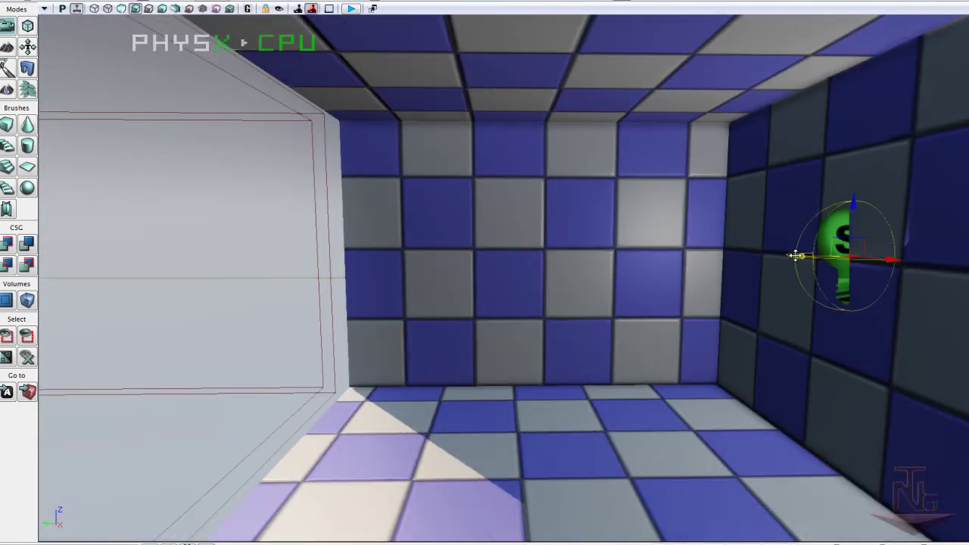
left_click_drag(796, 255, 534, 257)
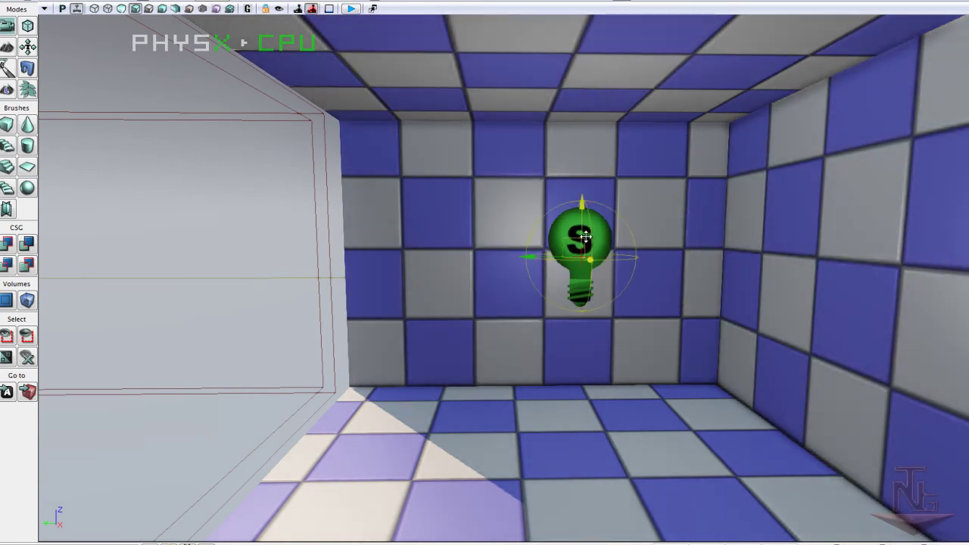
double_click(586, 237)
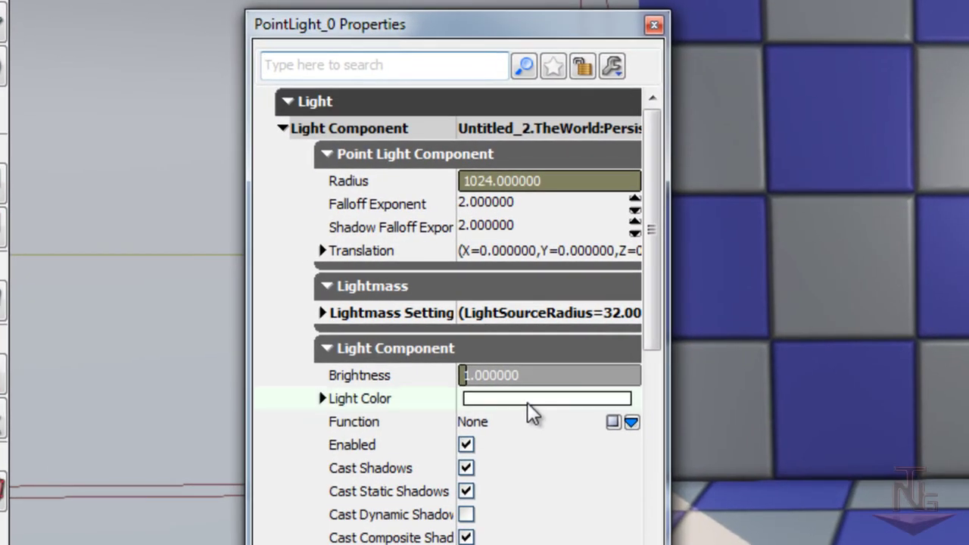
Set the point light's Light Color to a blue-violet purple and close its Properties
left_click(528, 403)
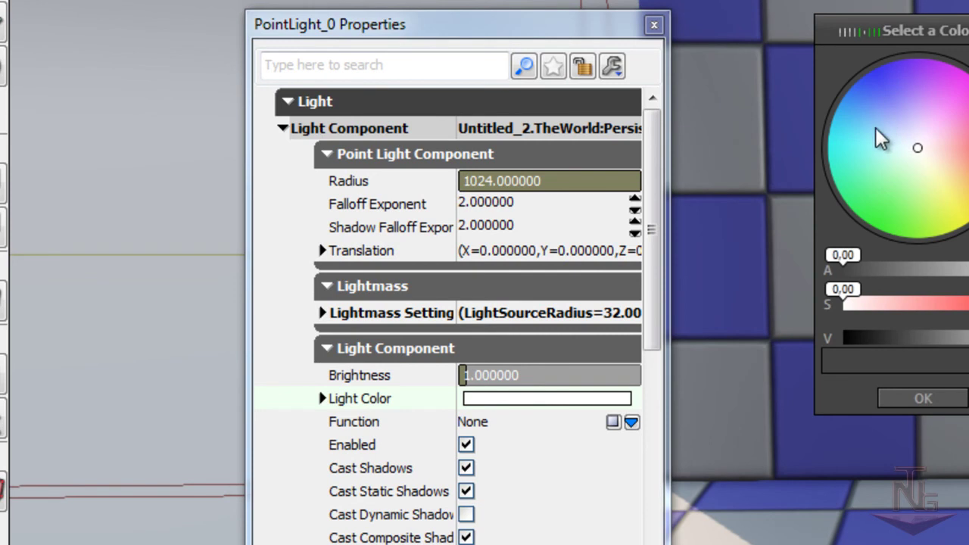
left_click_drag(878, 138, 886, 90)
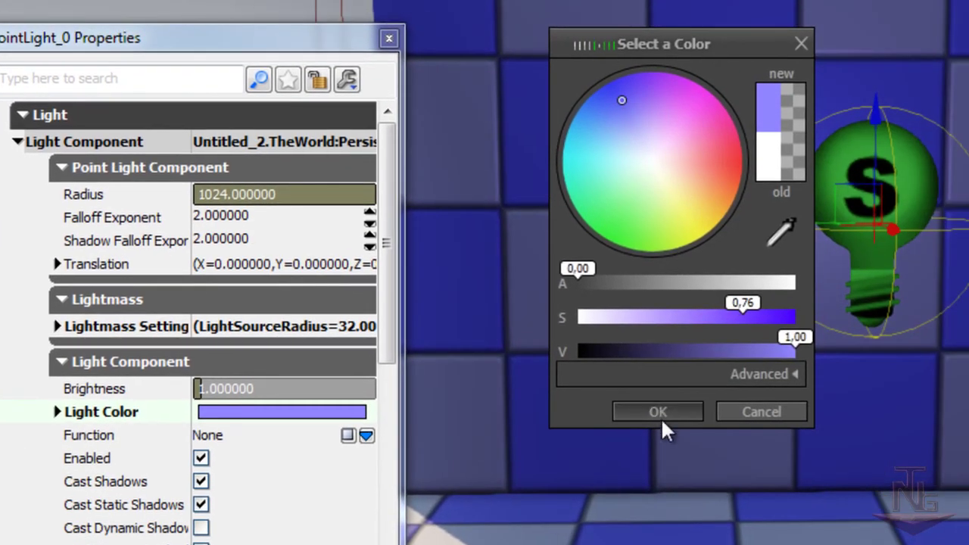
left_click(658, 413)
left_click(389, 39)
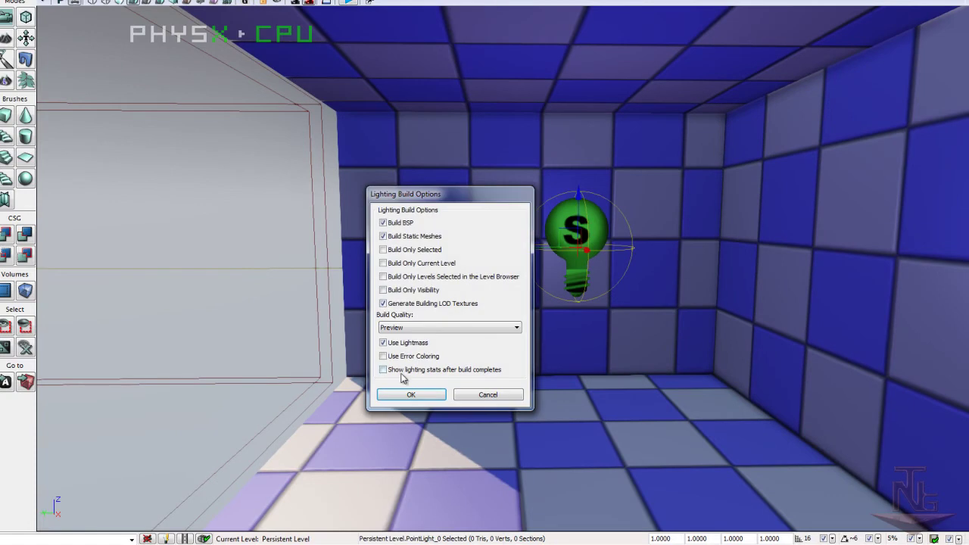
Skip the lighting build and walk through the room in Play in Editor toward the tiled wall
left_click(495, 393)
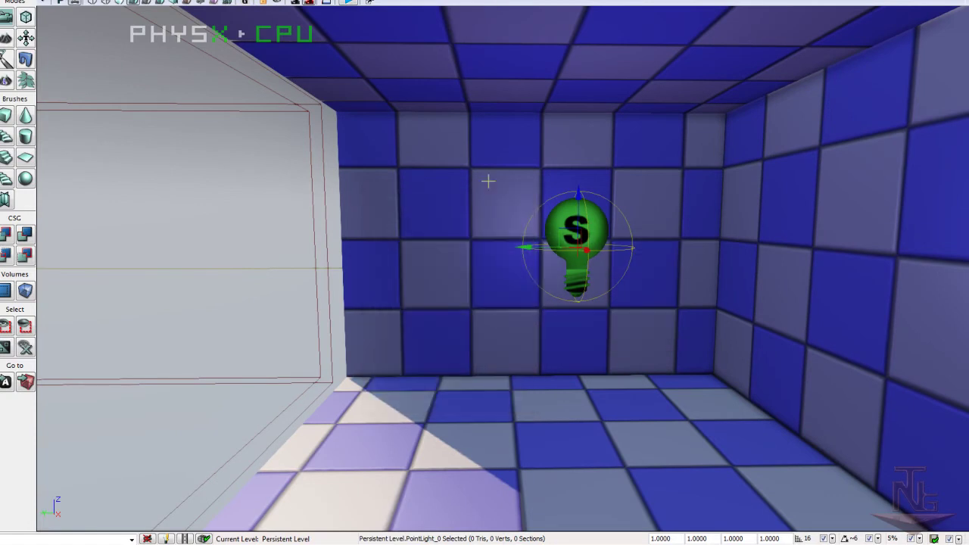
left_click(350, 3)
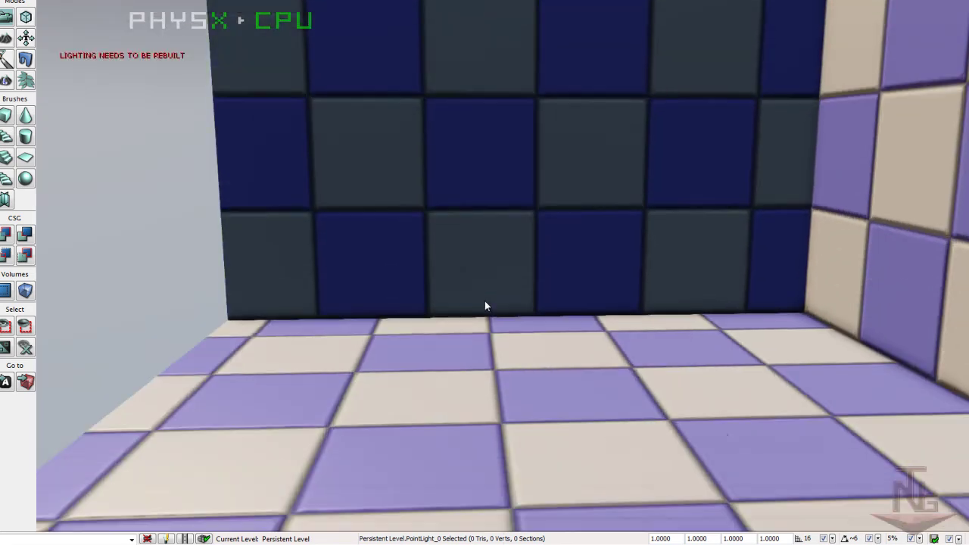
key("w")
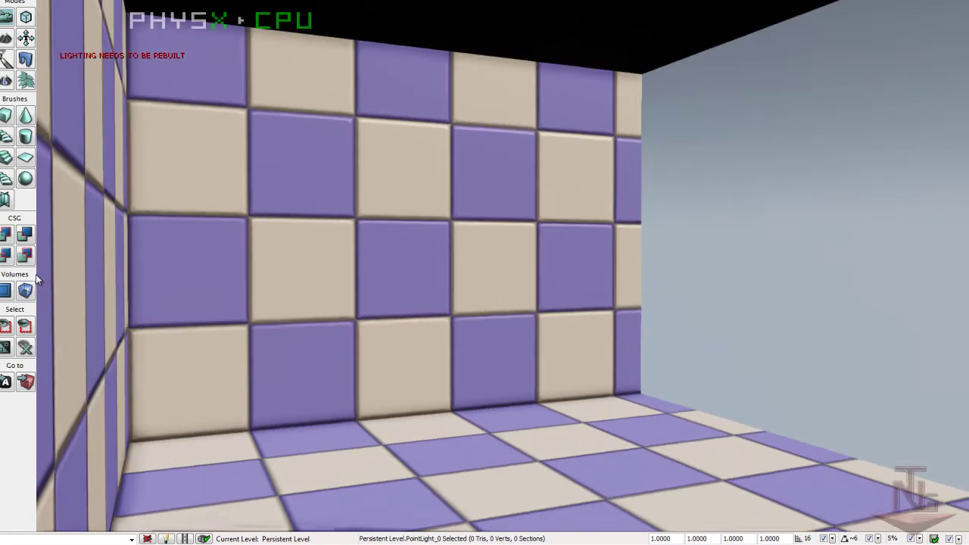
left_click_drag(476, 291, 36, 288)
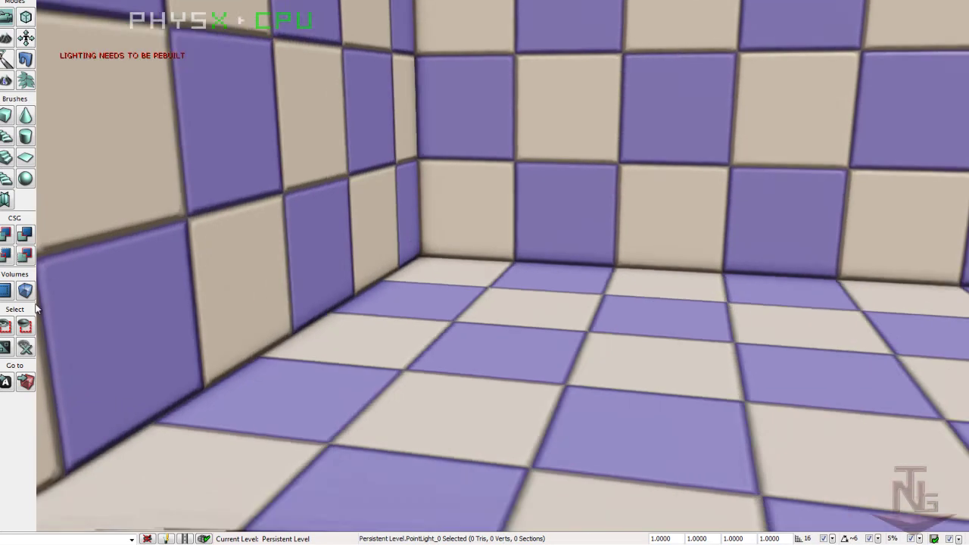
key("w")
key("Escape")
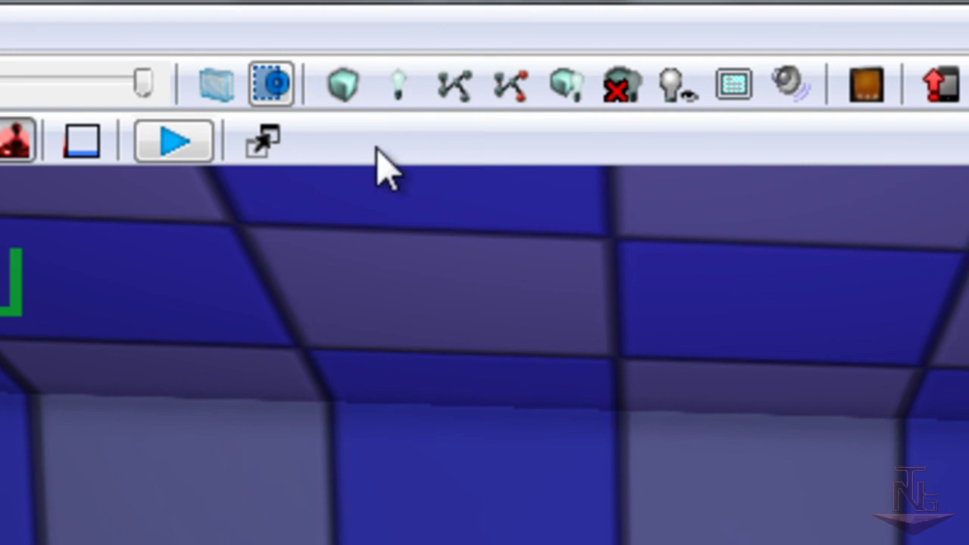
Run Build Lighting at Preview quality, dismiss the Map Check report, and launch a play test
left_click(400, 96)
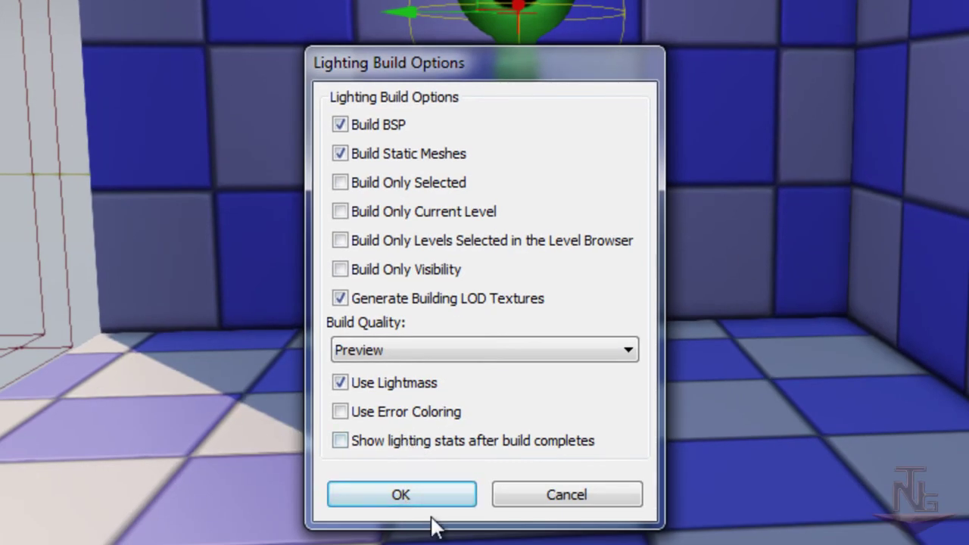
left_click(483, 350)
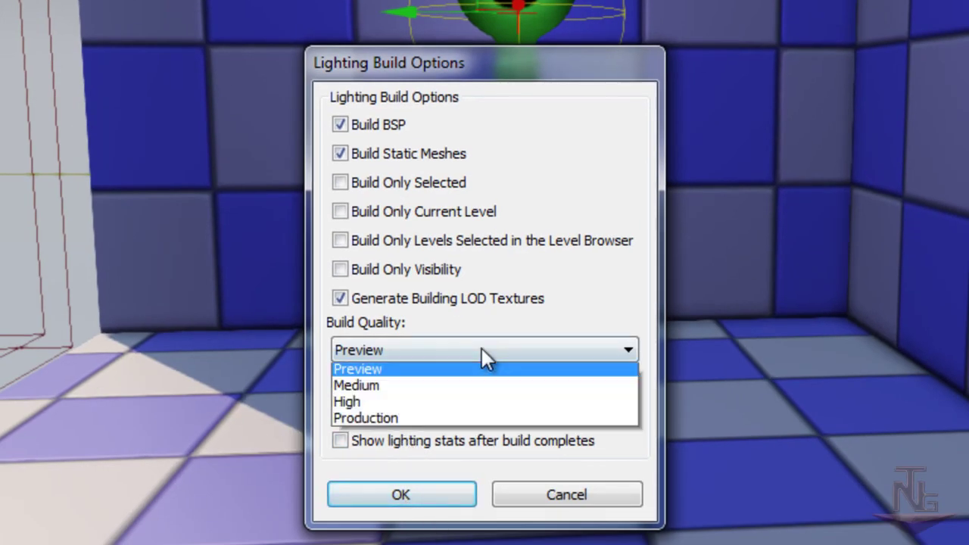
left_click(520, 63)
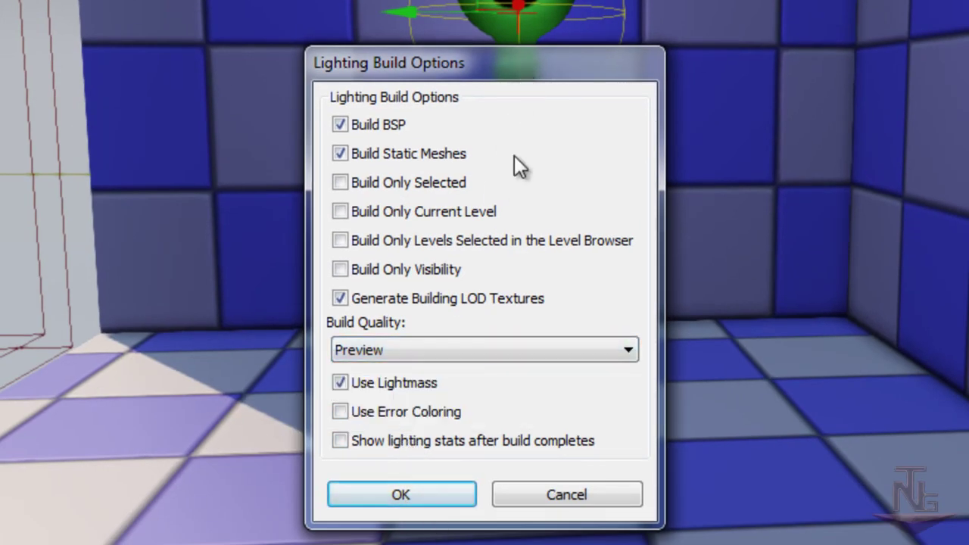
left_click(409, 496)
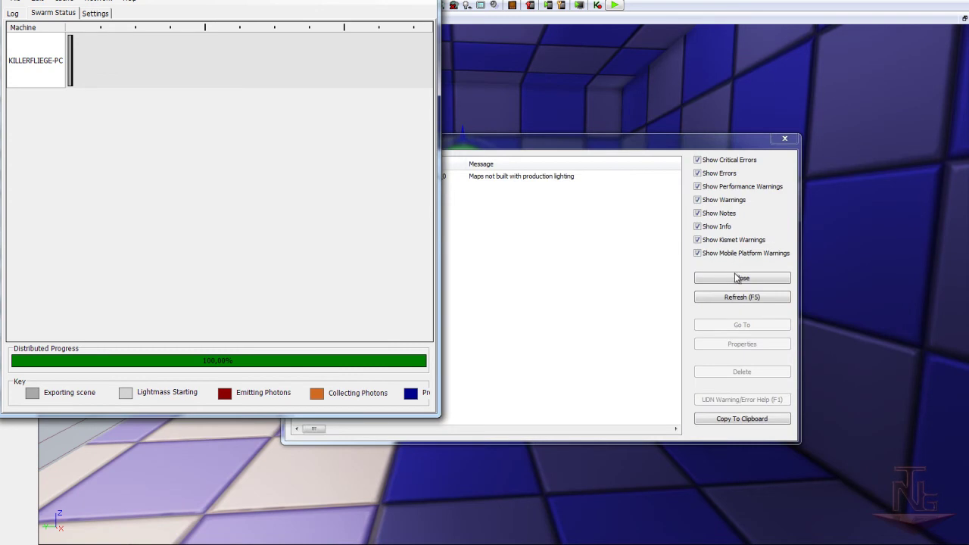
left_click(736, 277)
left_click(347, 18)
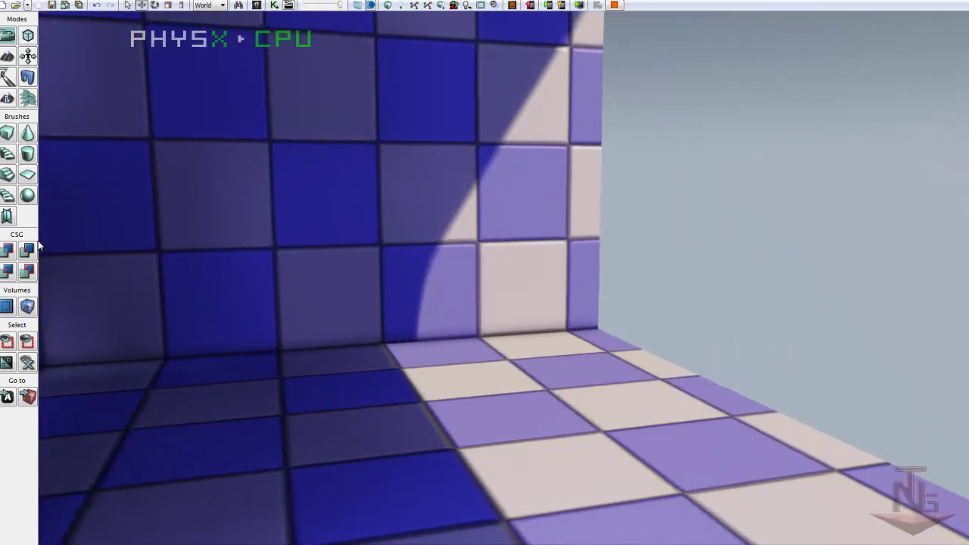
Walk up to the tiled wall, back into the corner and look around the purple-lit room
key("w")
key("s")
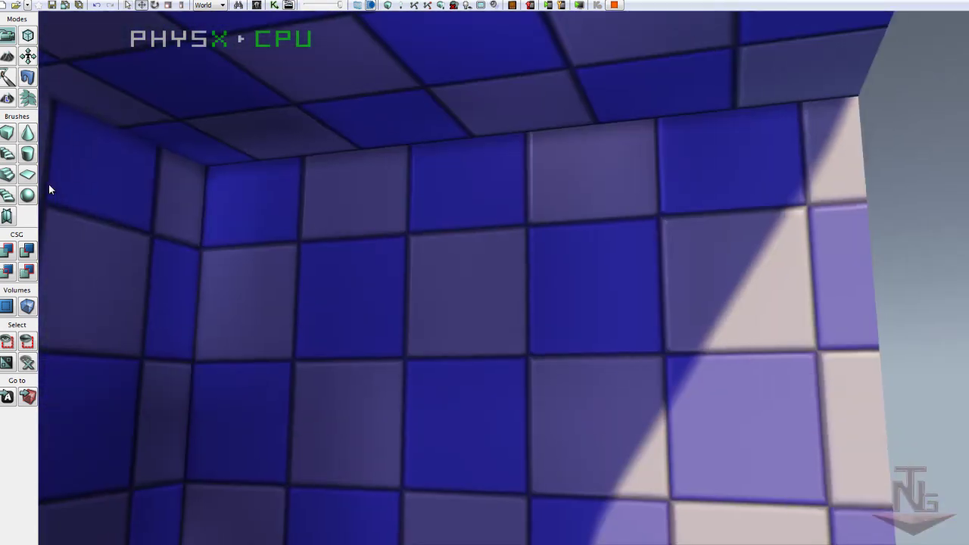
key("Left")
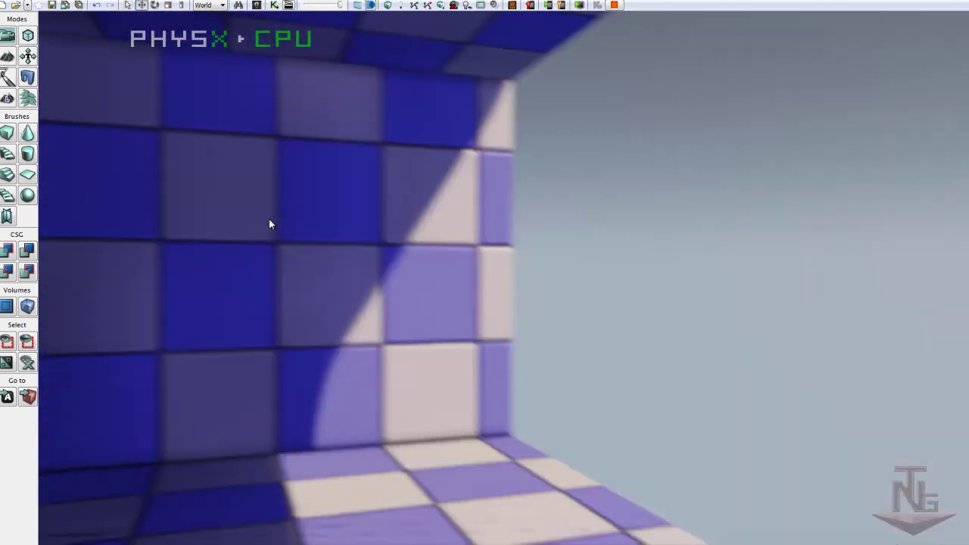
key("Right")
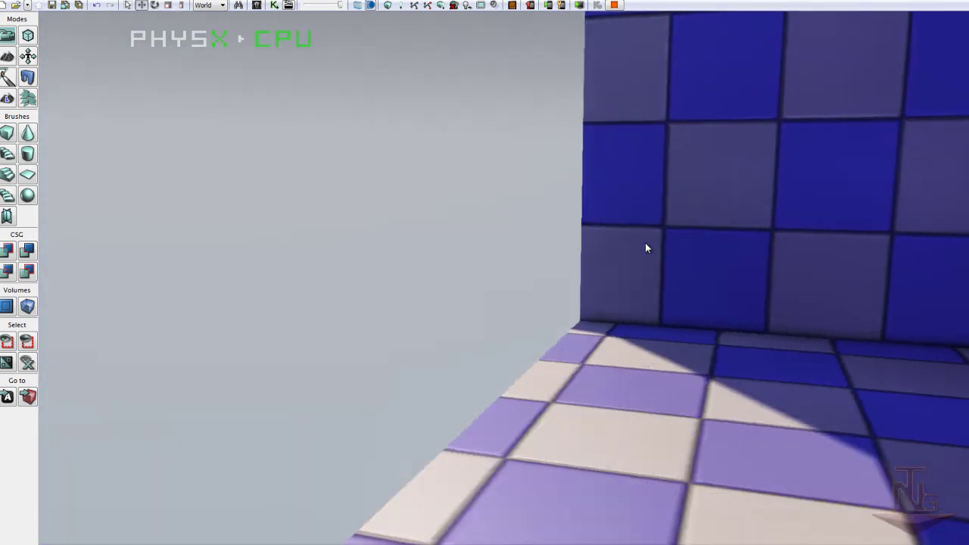
key("Escape")
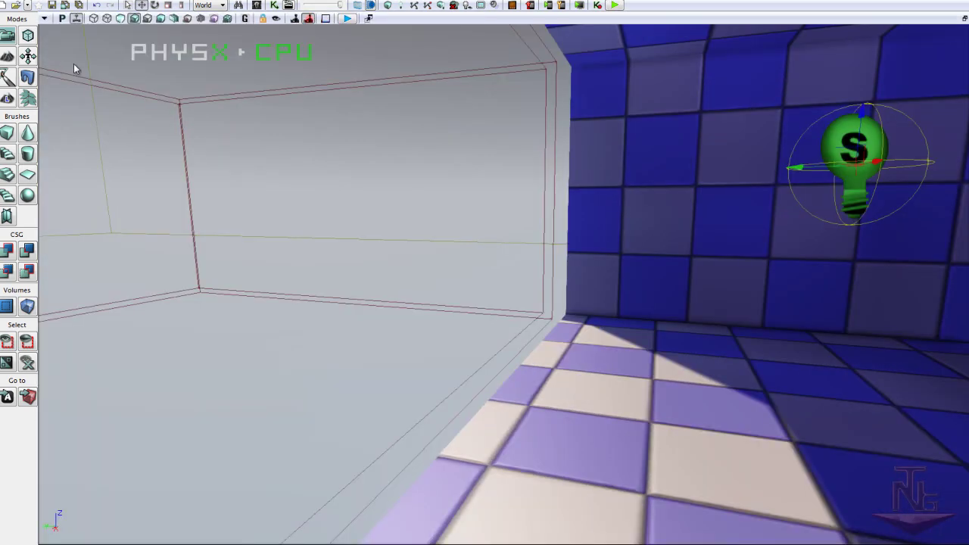
Pull the viewport back outside the room and run Build Geometry for Visible Levels
scroll(339, 252, "up", 3)
mouse_move(340, 252)
left_mouse_down()
mouse_move(496, 252)
mouse_move(257, 122)
left_mouse_up()
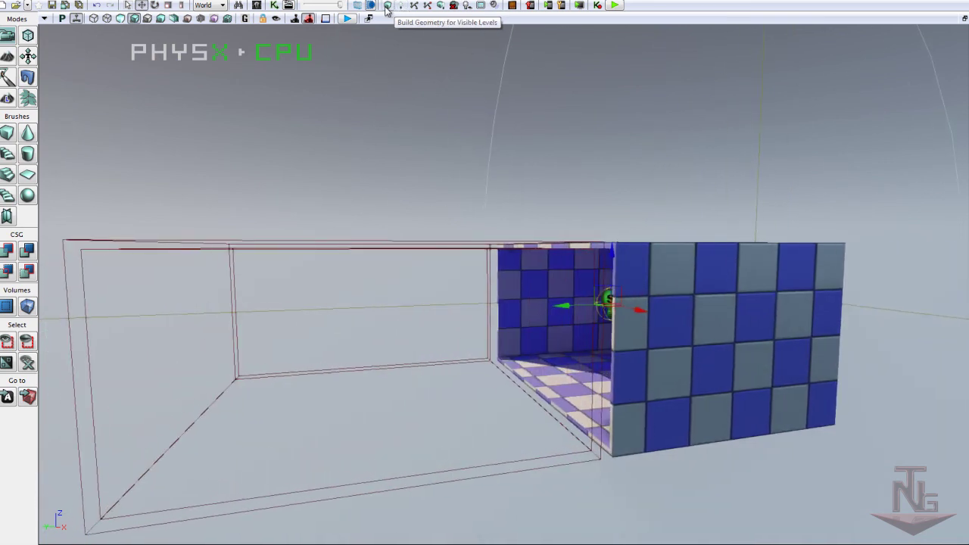
left_click(387, 7)
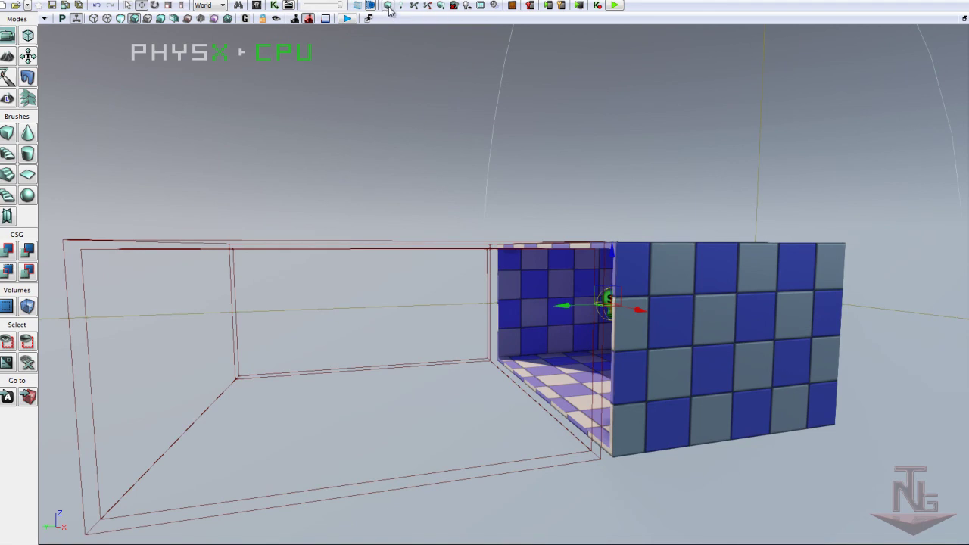
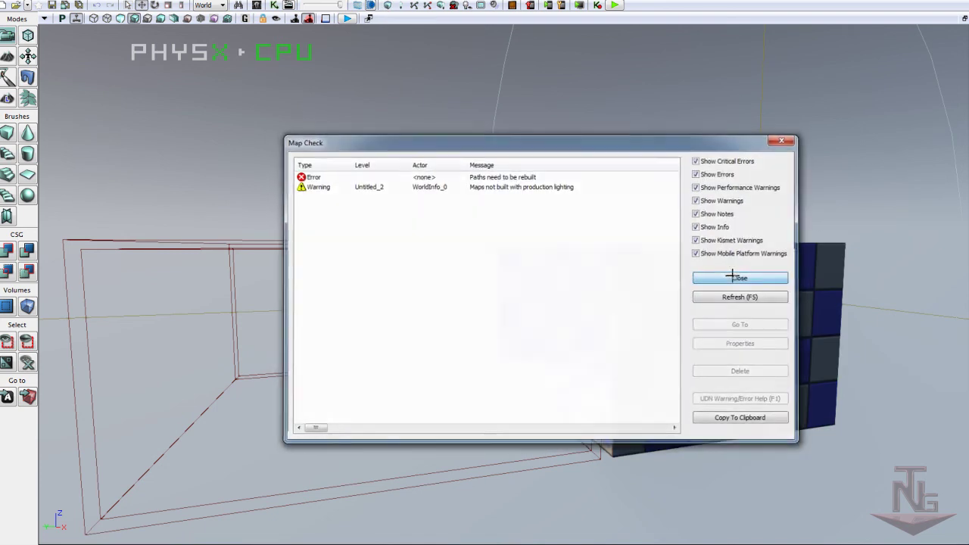
Close the Map Check report listing the rebuild-paths error and lighting warning
left_click(733, 277)
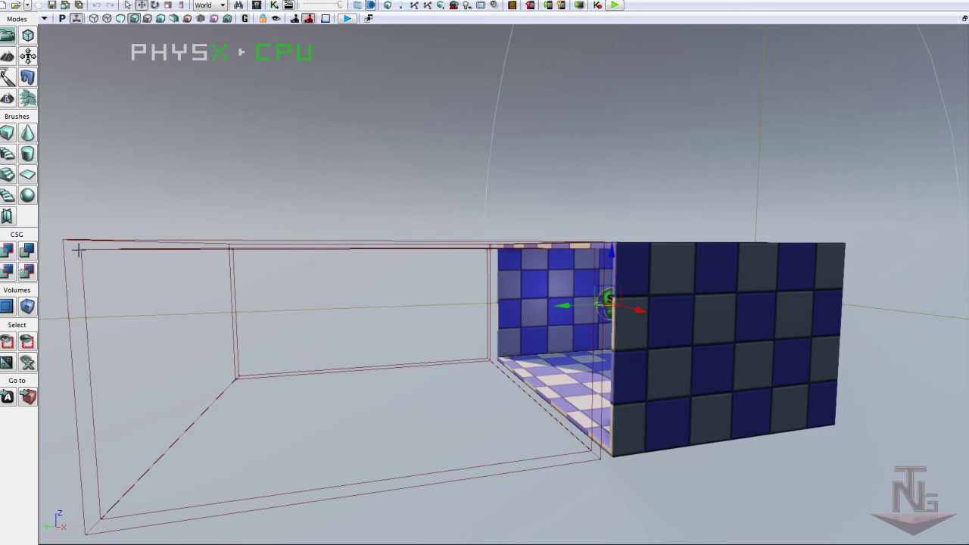
Add the wireframe builder brush as a second solid checkered block, then inspect it
left_click(8, 251)
mouse_move(110, 273)
left_mouse_down()
mouse_move(383, 318)
mouse_move(222, 318)
mouse_move(211, 316)
mouse_move(375, 319)
left_mouse_up()
scroll(374, 318, "down", 10)
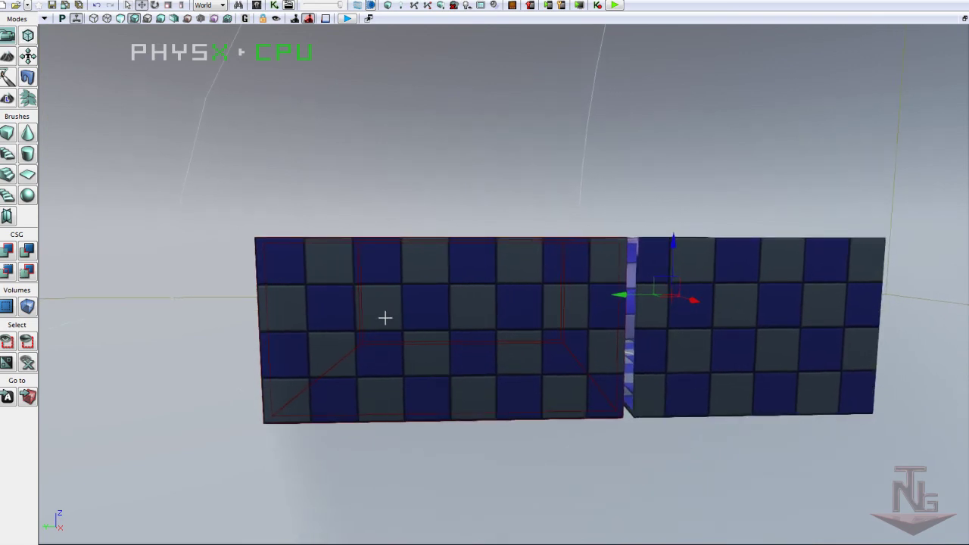